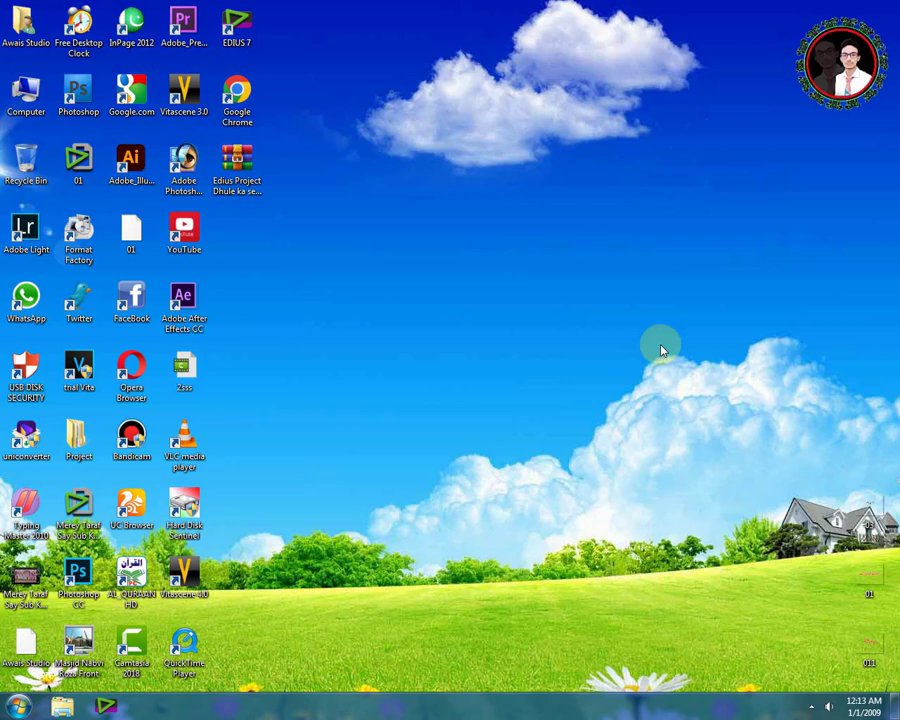
Check the size of the Edius Project Dhule ka sehra suhana archive in its file properties, then close them
right_click(235, 176)
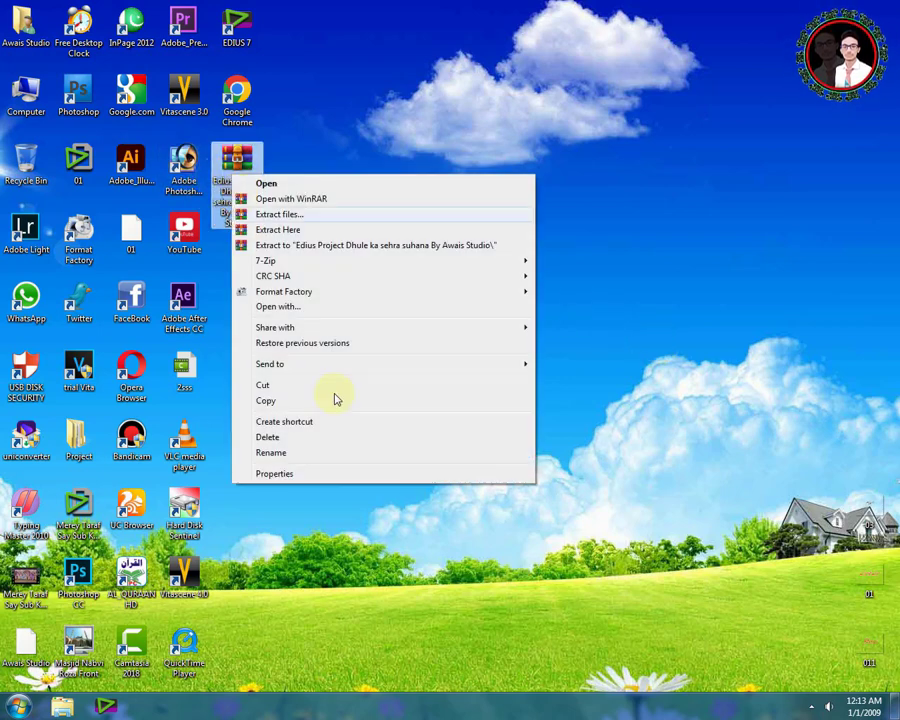
click(311, 473)
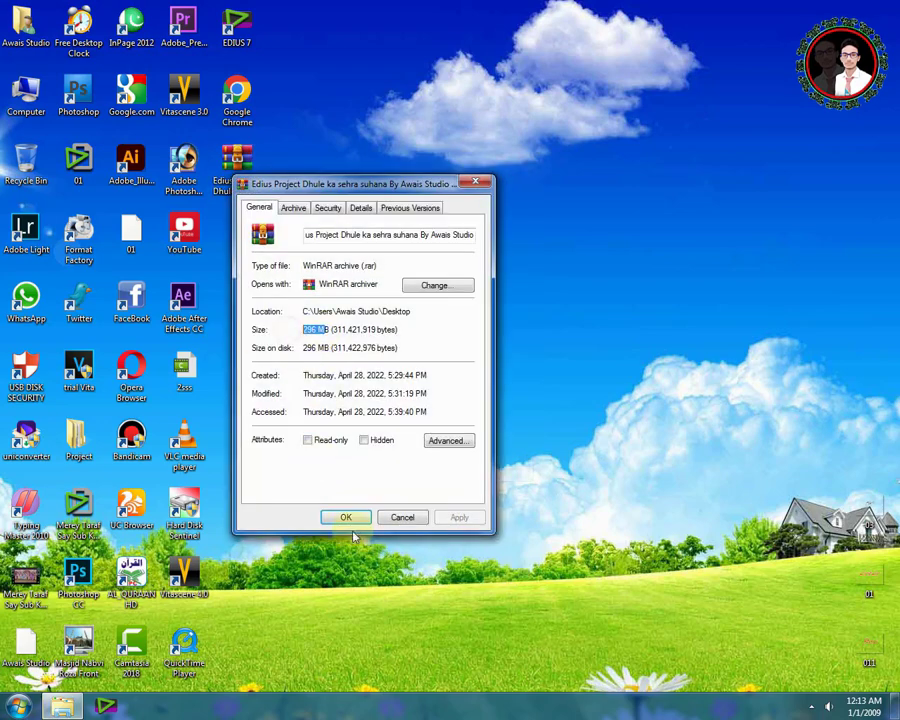
key(Escape)
Extract the Edius Project Dhule ka sehra suhana archive onto the desktop with 7-Zip, entering the archive password, and refresh the desktop
right_click(240, 170)
click(283, 256)
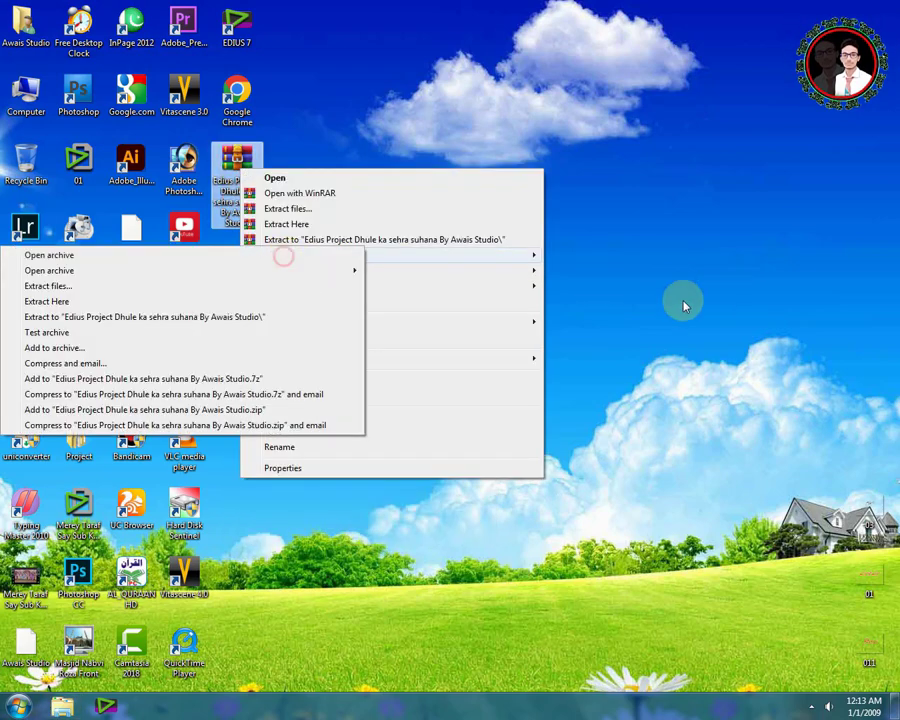
click(193, 303)
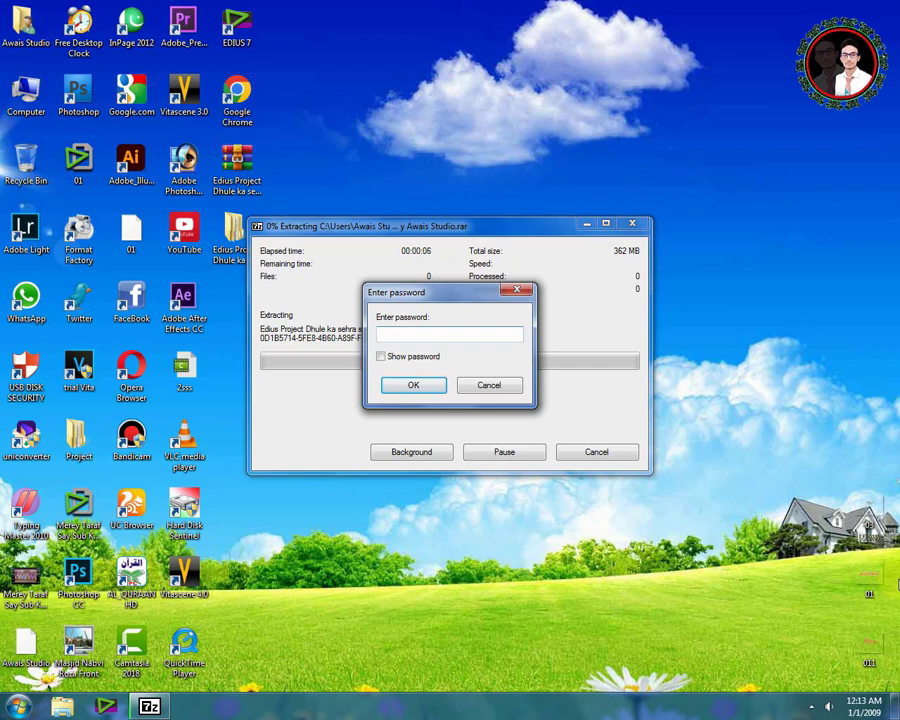
text(a)
key(Return)
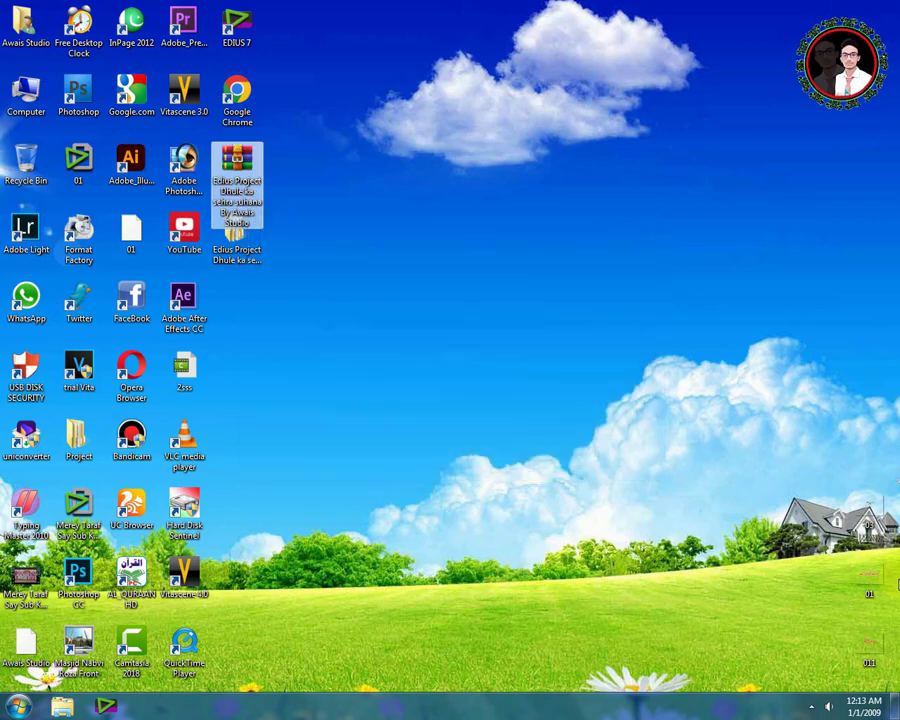
right_click(690, 453)
click(745, 486)
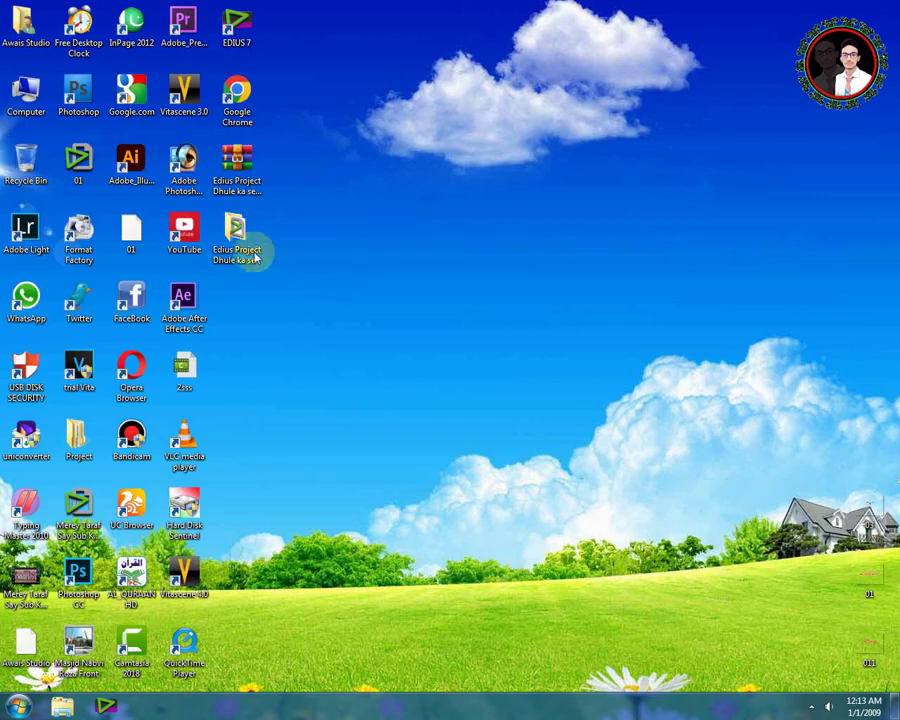
Examine the extracted project folder down to Consolidate\CopyFiles and close the window
double_click(236, 228)
double_click(88, 92)
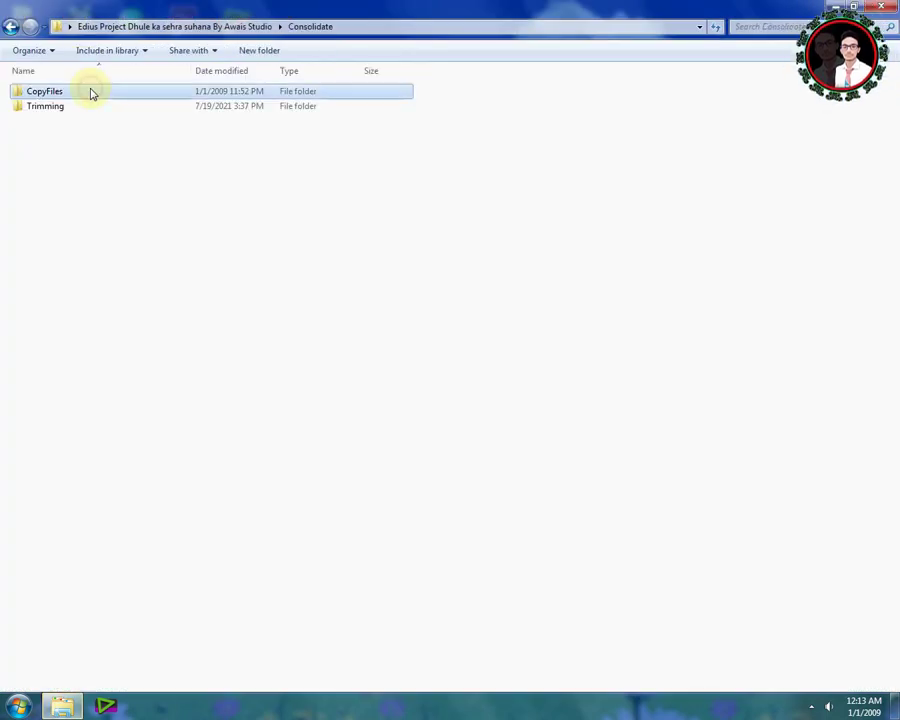
double_click(88, 92)
key(alt+F4)
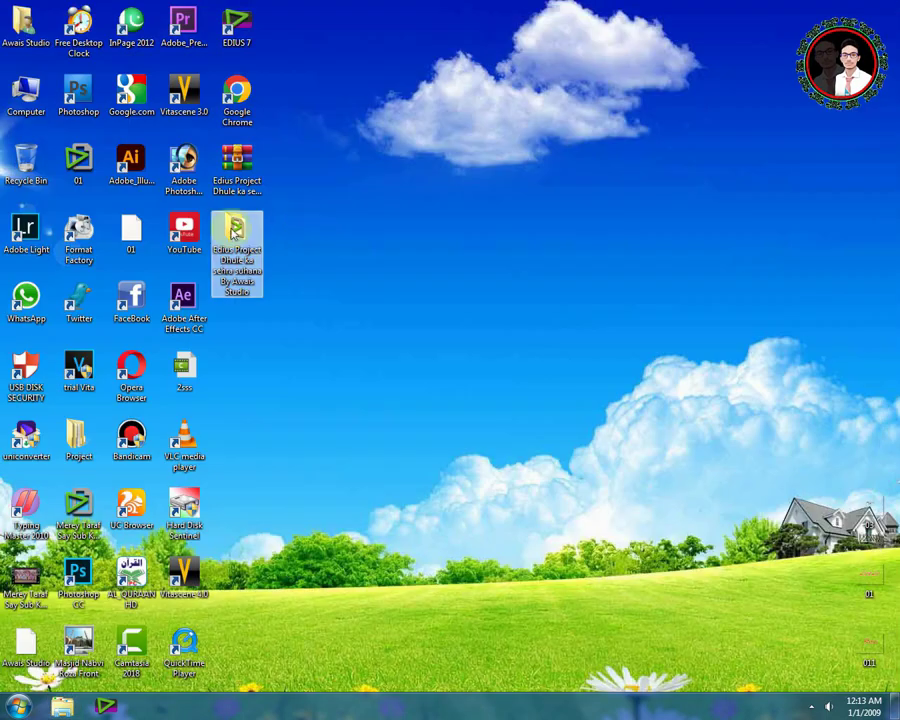
Check the extracted project folder's size and file count in its properties, close them and refresh the desktop
right_click(236, 232)
click(266, 591)
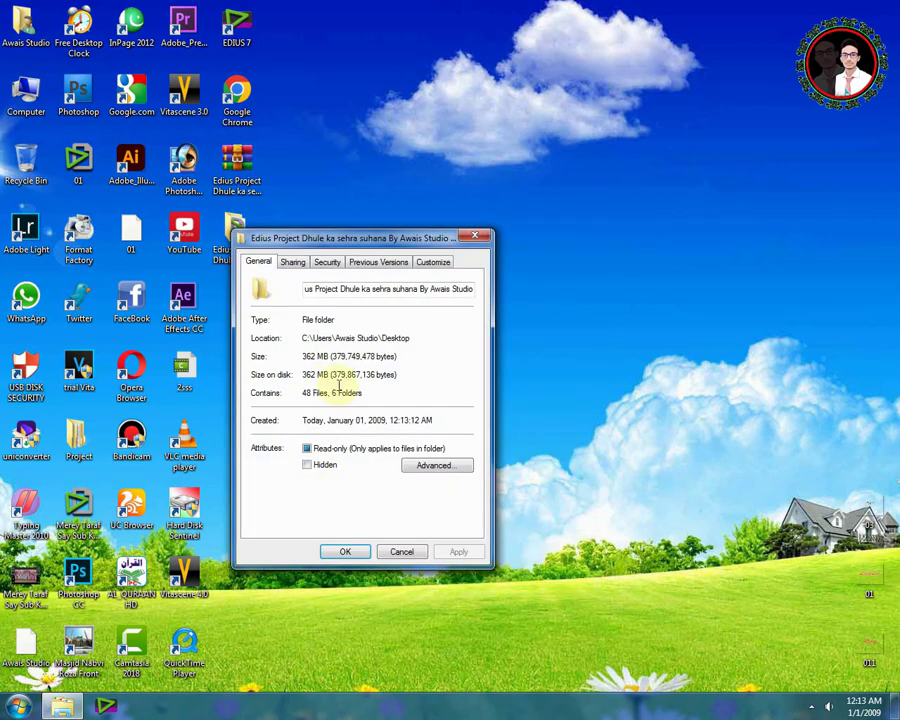
click(344, 551)
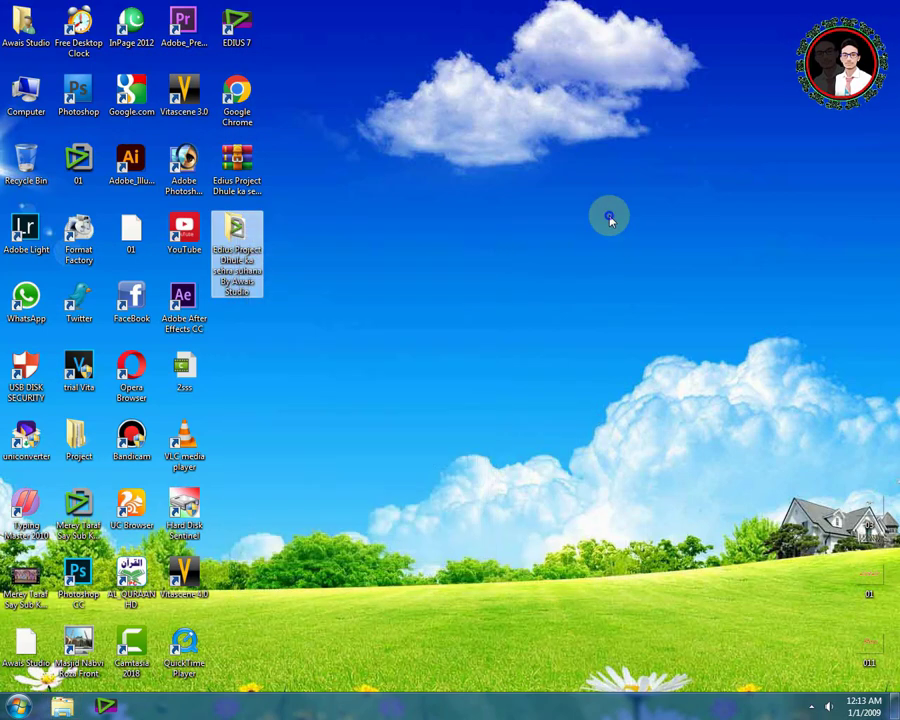
right_click(609, 216)
click(649, 257)
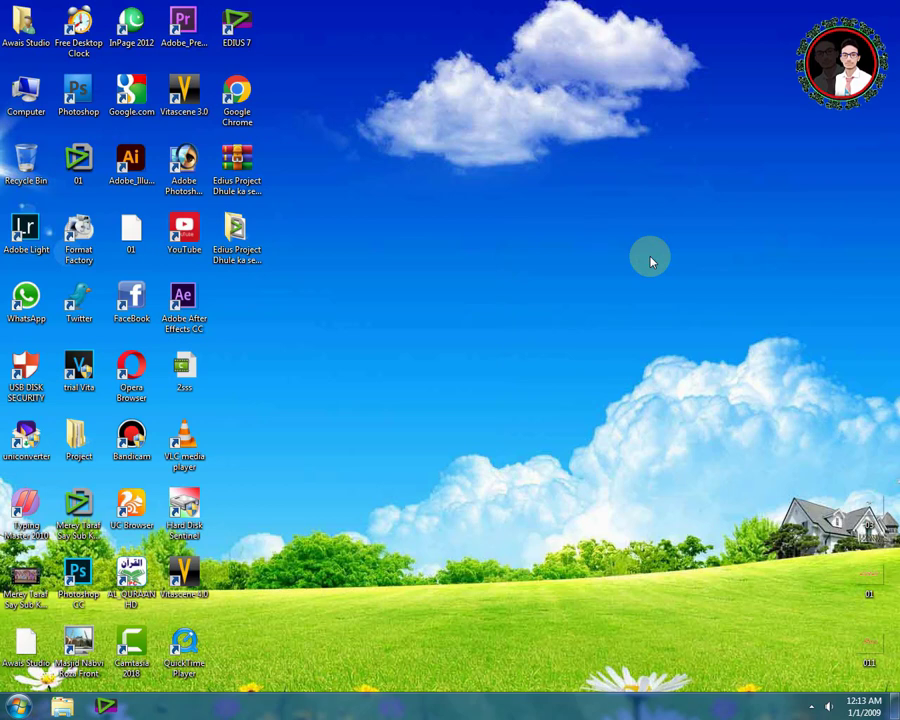
Start EDIUS and open the project Dhule ka sehra suhana_By_Awais_Studio from the extracted folder on the desktop
click(110, 707)
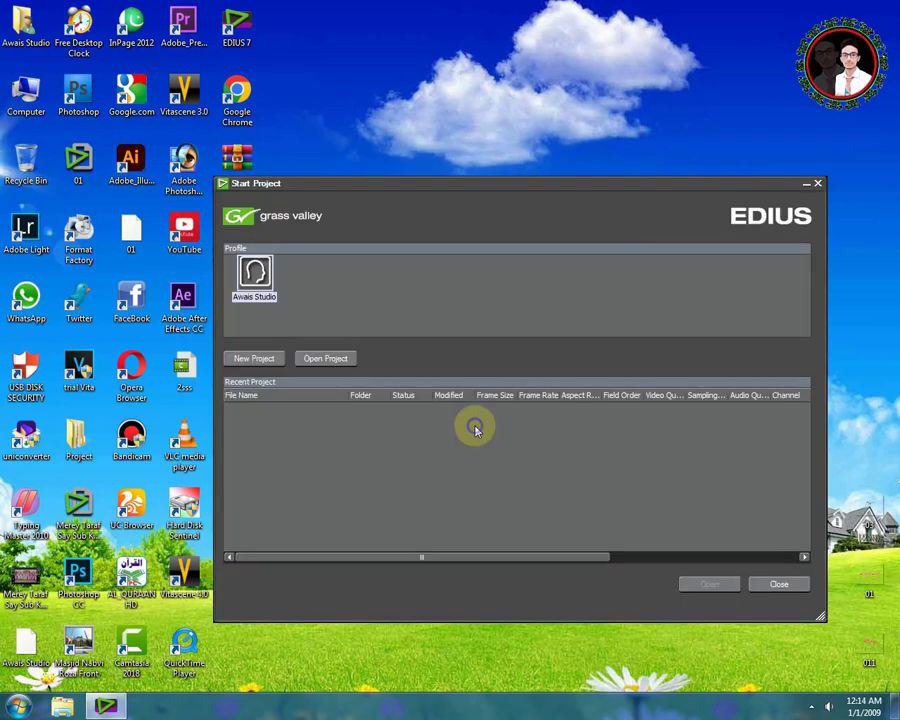
click(337, 359)
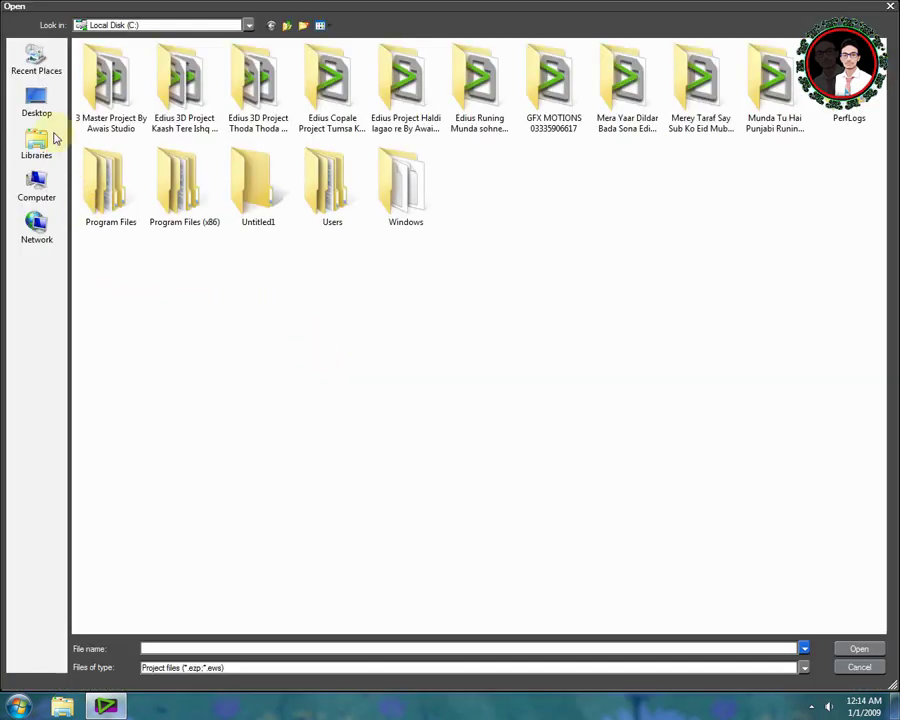
click(36, 100)
double_click(135, 106)
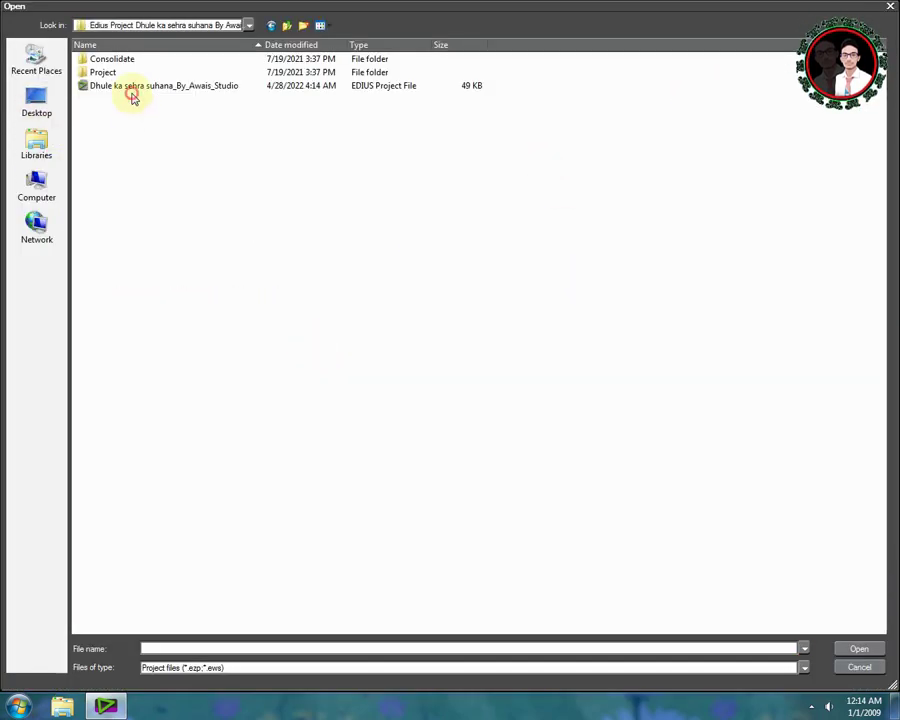
double_click(132, 93)
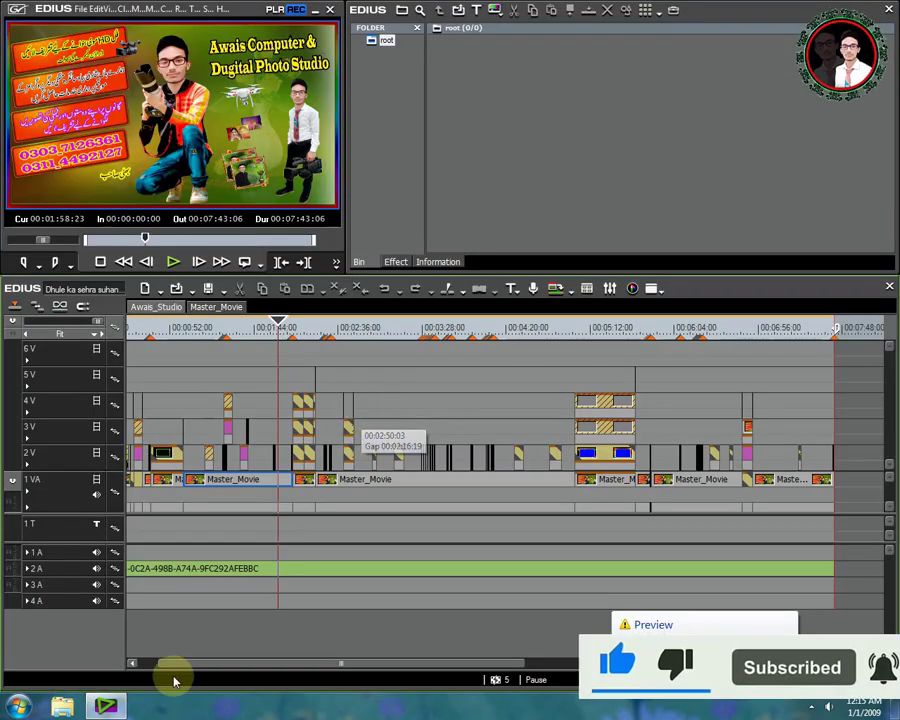
Inspect the Master_Movie sequence with the playhead moved to its start, and return to the Awais_Studio sequence
click(140, 665)
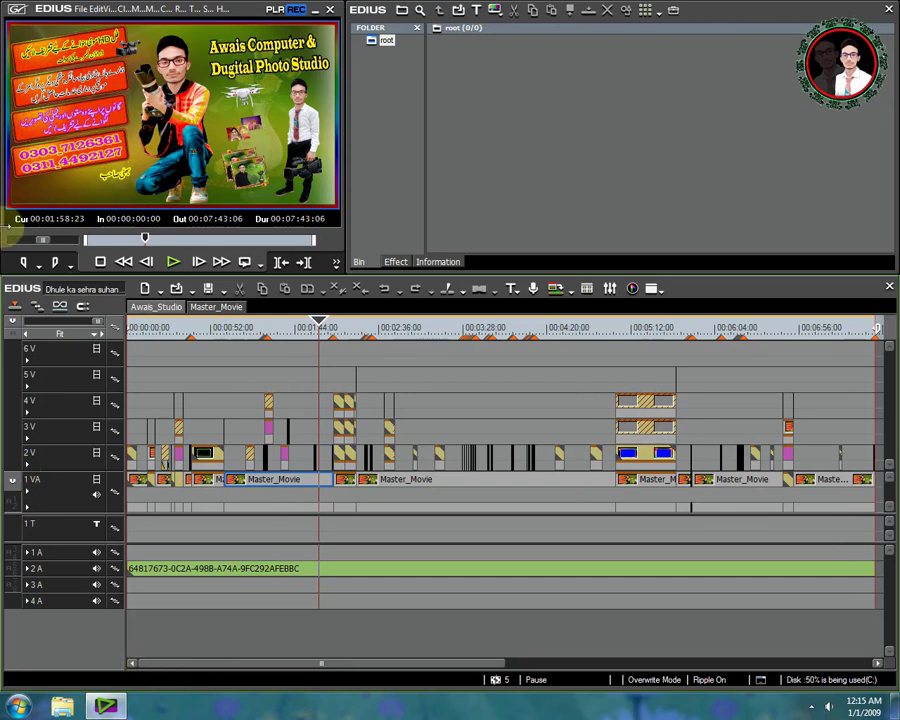
click(155, 306)
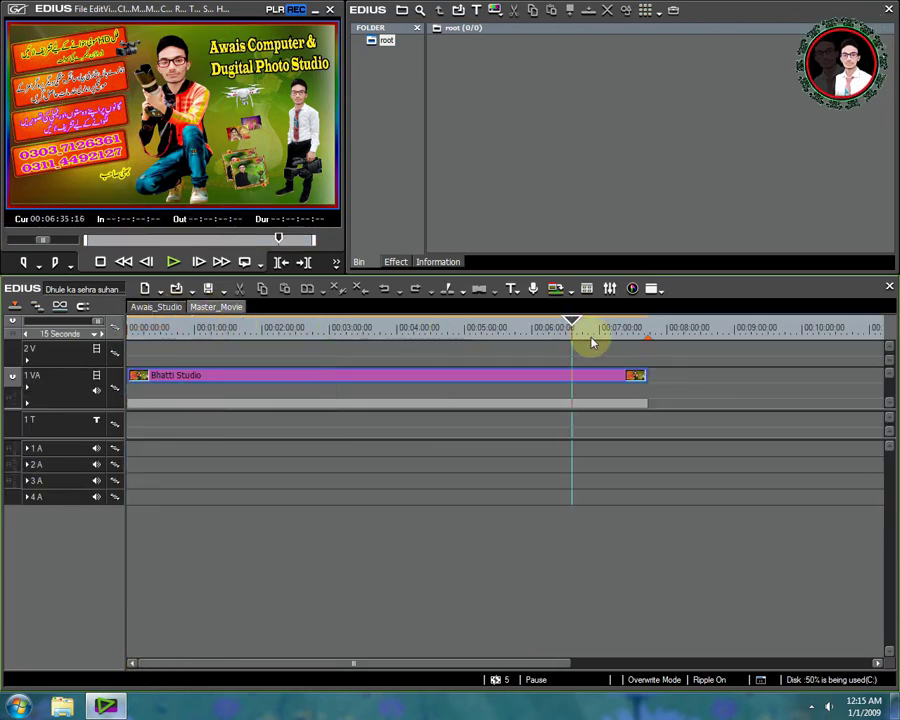
drag(650, 340, 62, 358)
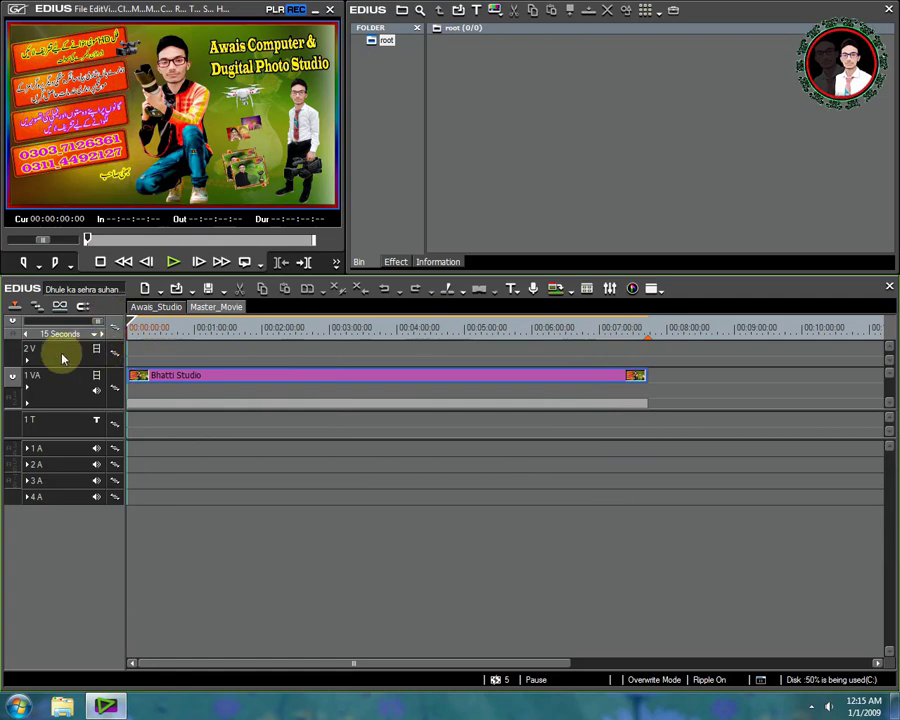
click(216, 306)
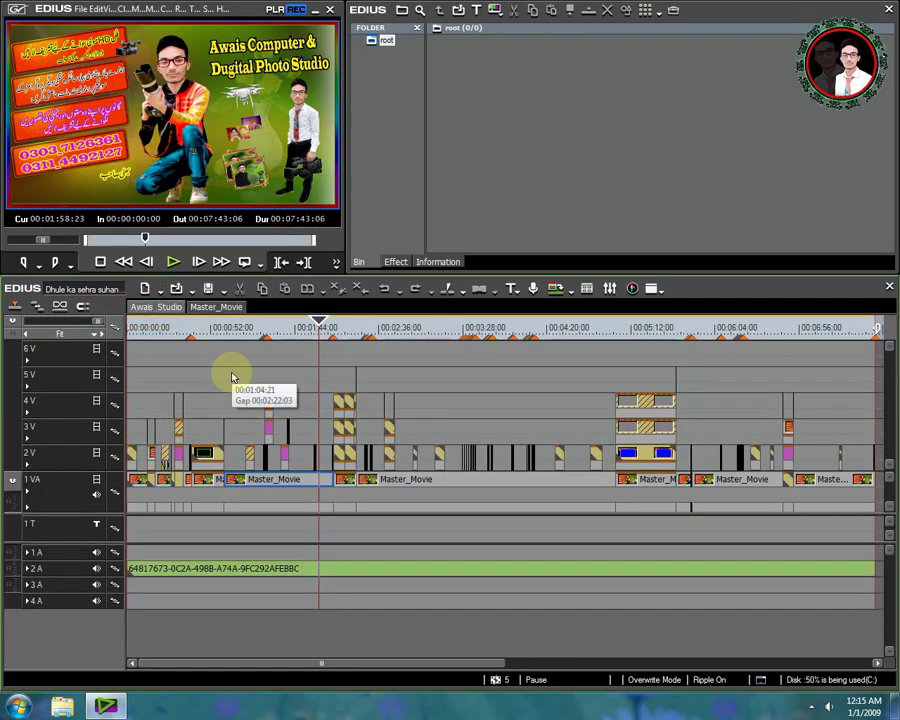
Mute audio track 2 A and preview the Awais_Studio sequence from the beginning, pausing at about 00:00:31
click(100, 575)
drag(156, 327, 104, 342)
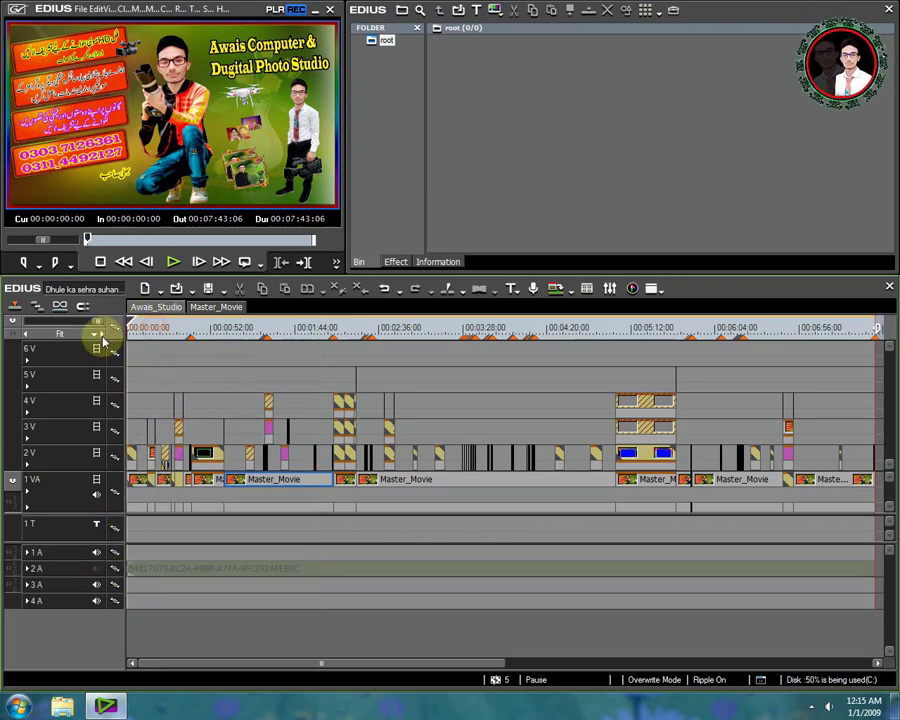
key(space)
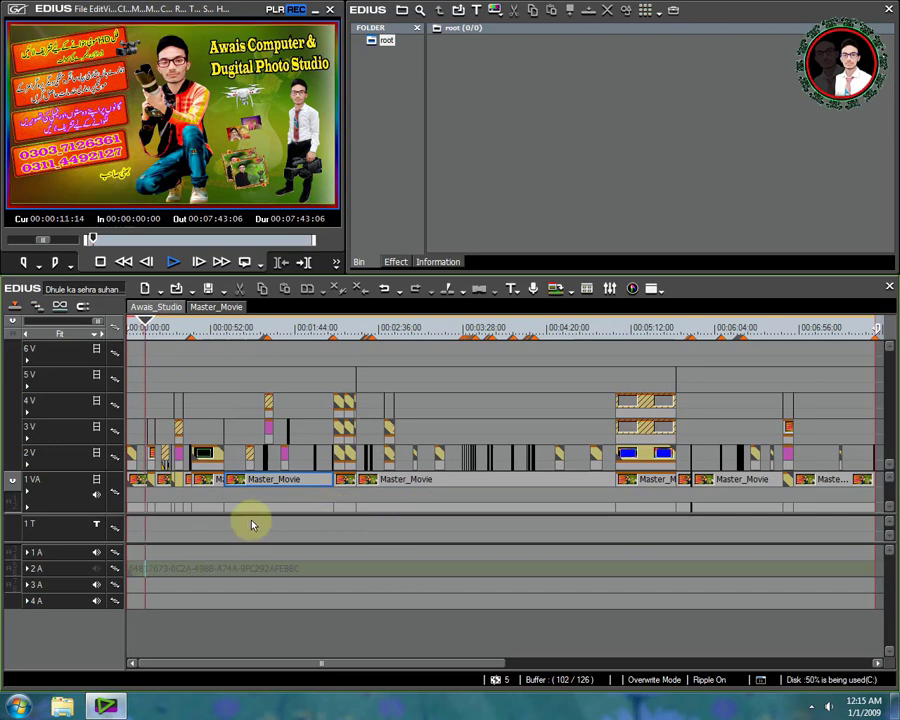
scroll(251, 525, up, 5)
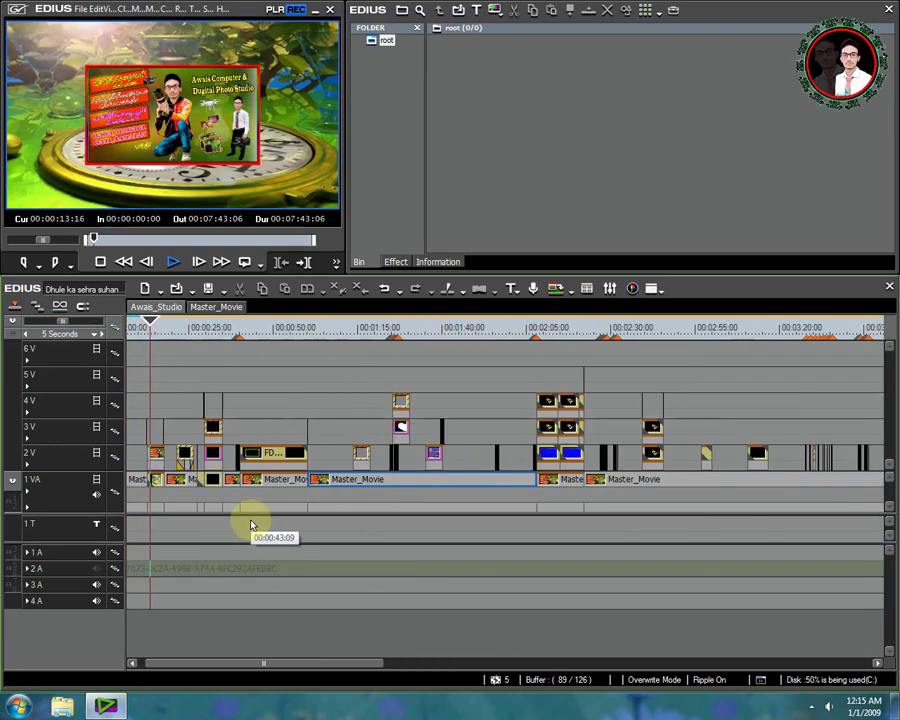
scroll(251, 525, down, 1)
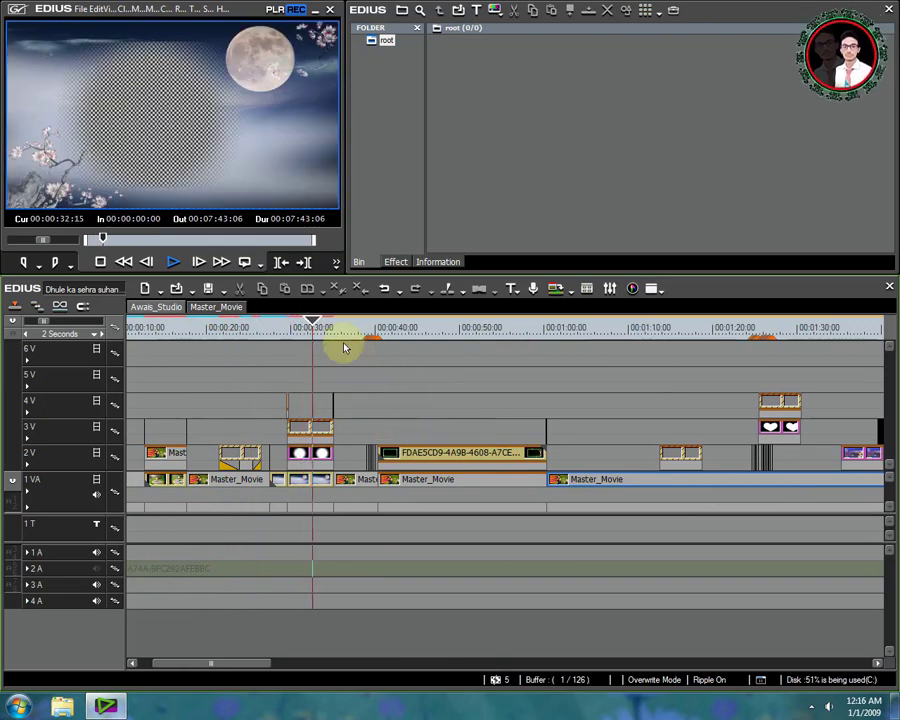
scroll(376, 388, down, 3)
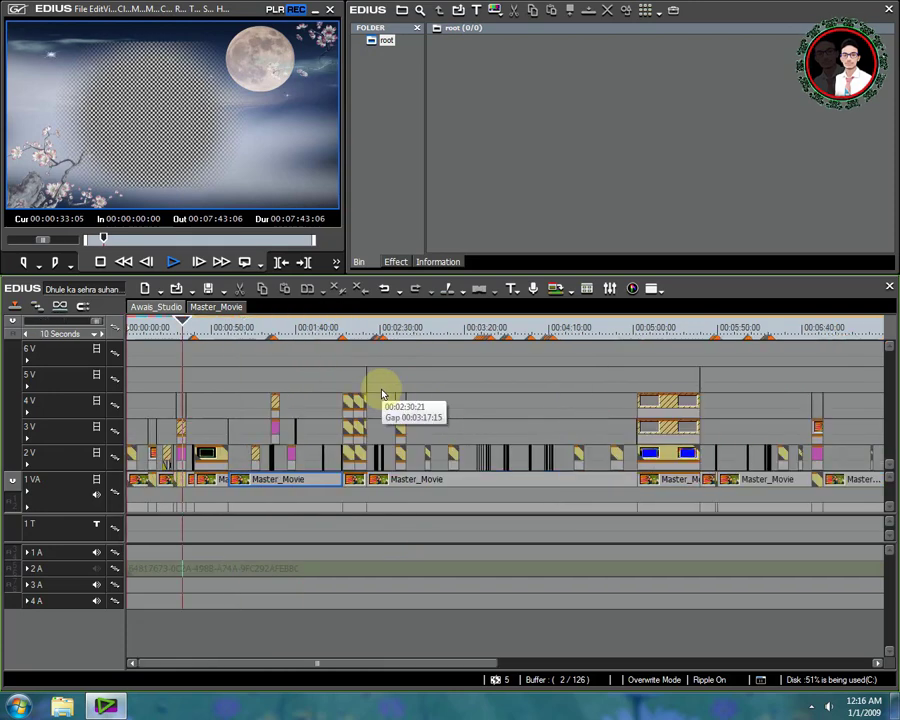
scroll(308, 400, up, 3)
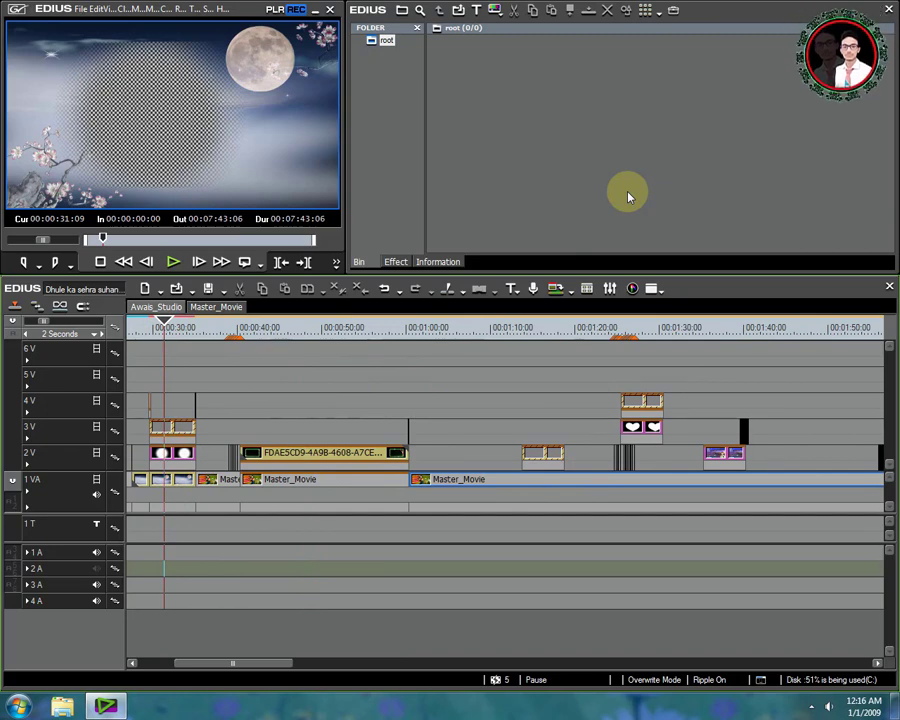
Paste the images B, C and G. into the bin and replace the Dulhan02 clip on track 3 V with image B
key(ctrl+v)
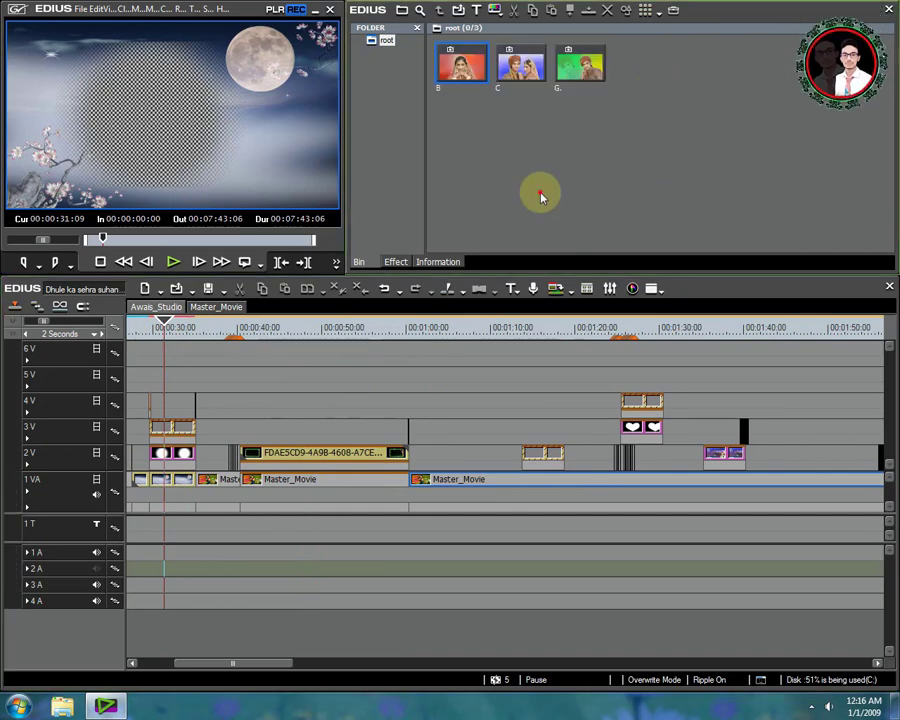
click(200, 552)
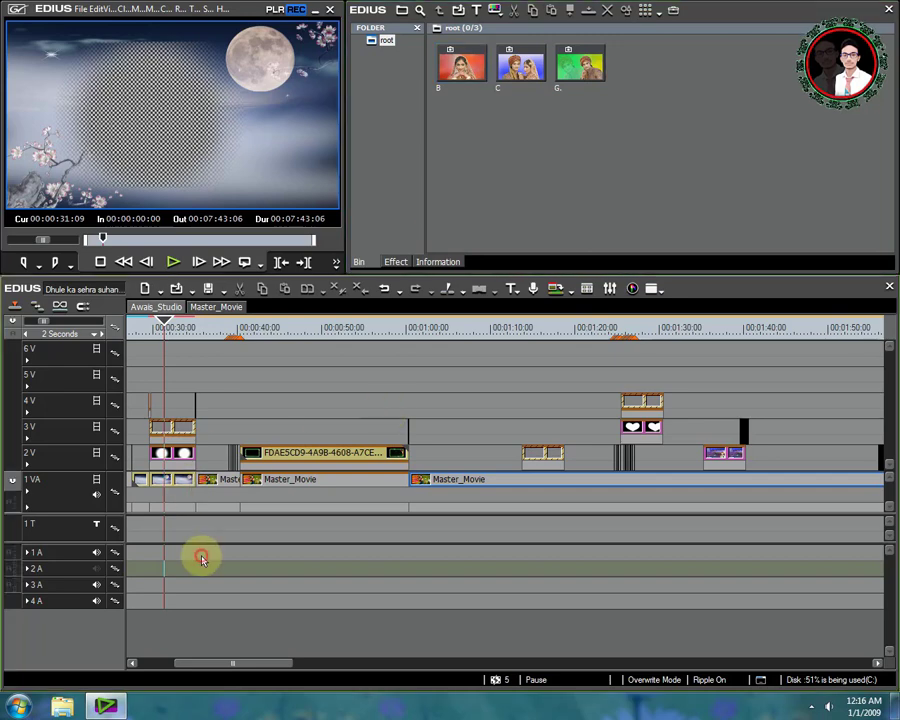
scroll(200, 556, up, 1)
scroll(305, 416, up, 1)
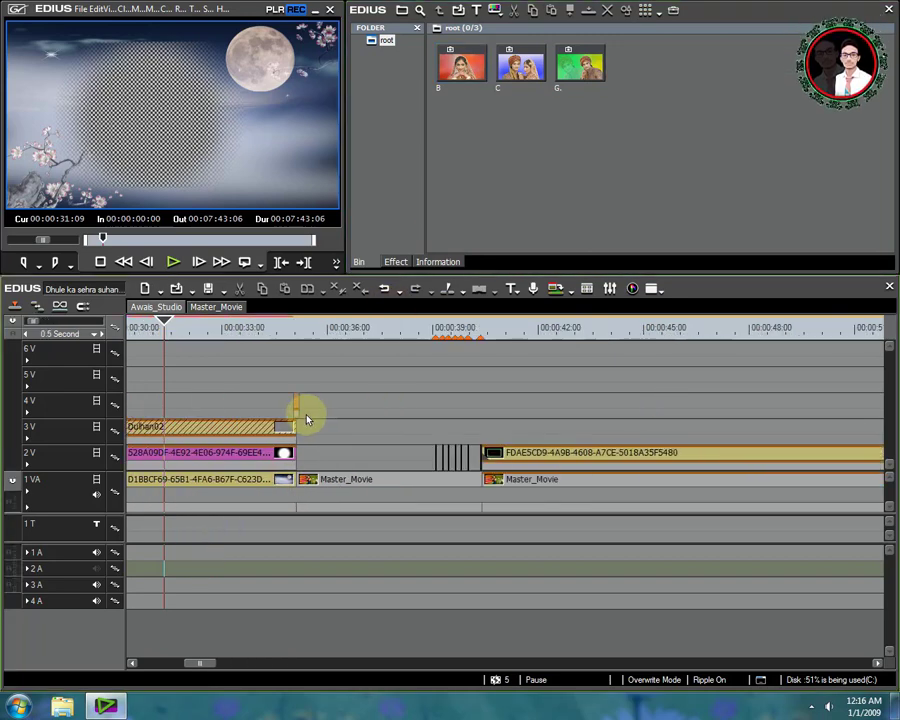
scroll(305, 416, down, 1)
click(177, 424)
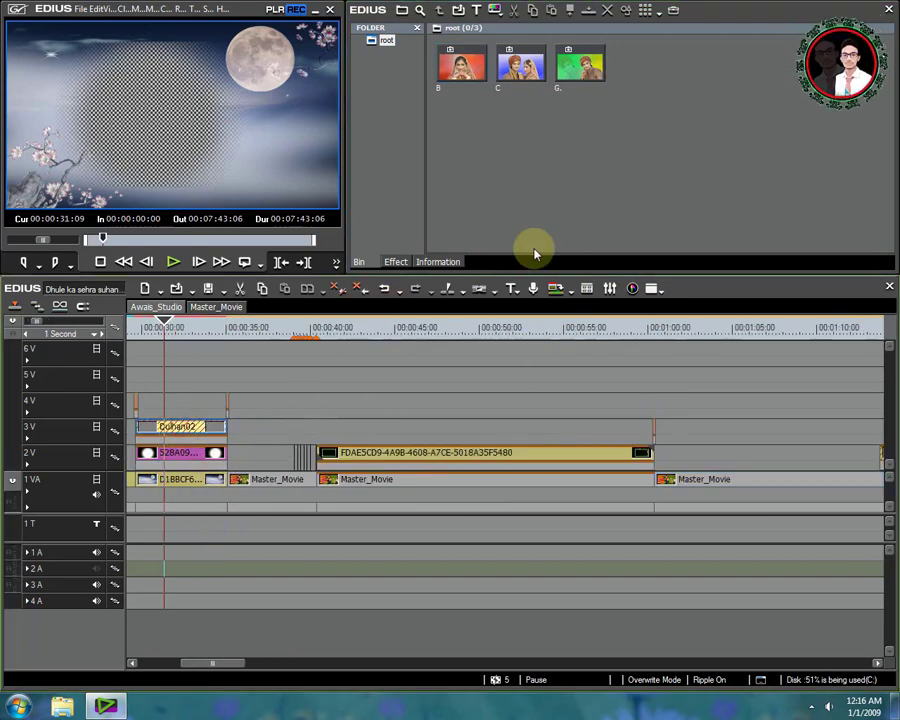
right_click(463, 67)
click(476, 94)
click(184, 432)
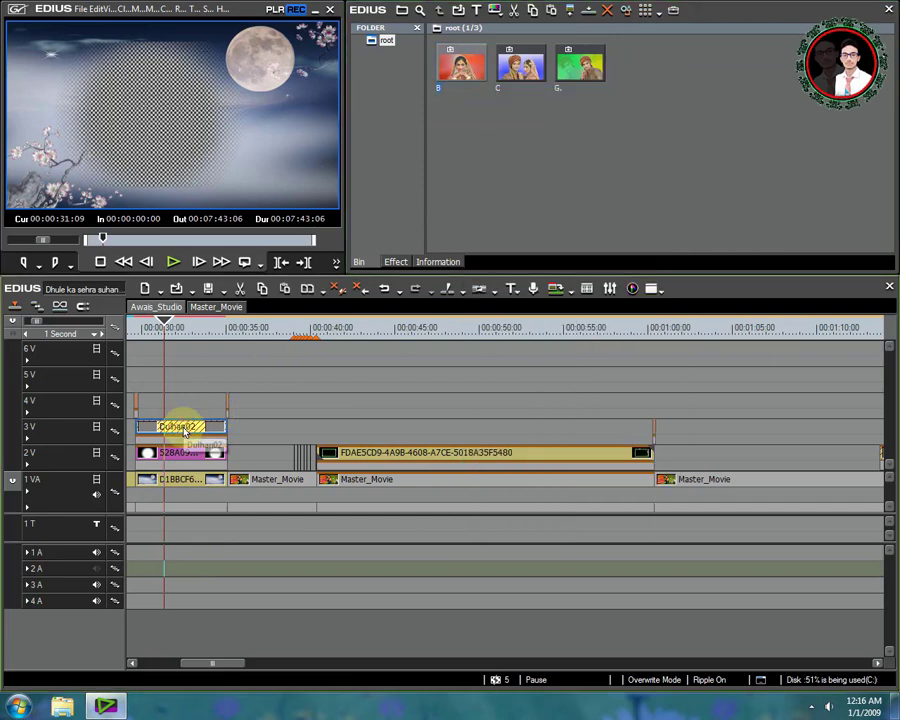
key(alt+r)
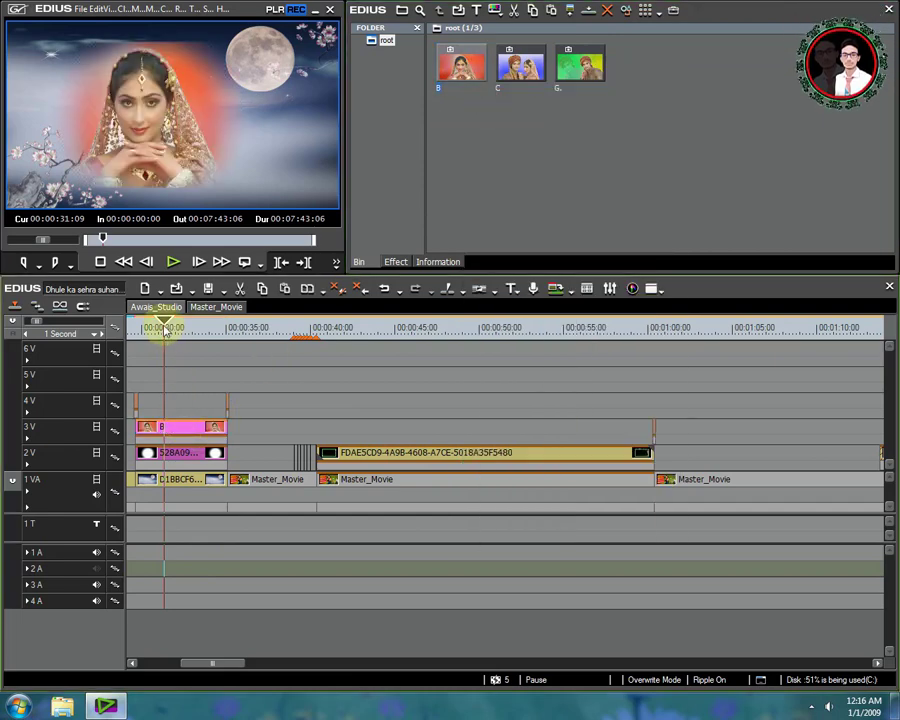
Replace the Groom clip on track 2 V at about 00:01:13 with image G. and play it back
drag(193, 338, 673, 347)
scroll(685, 348, down, 3)
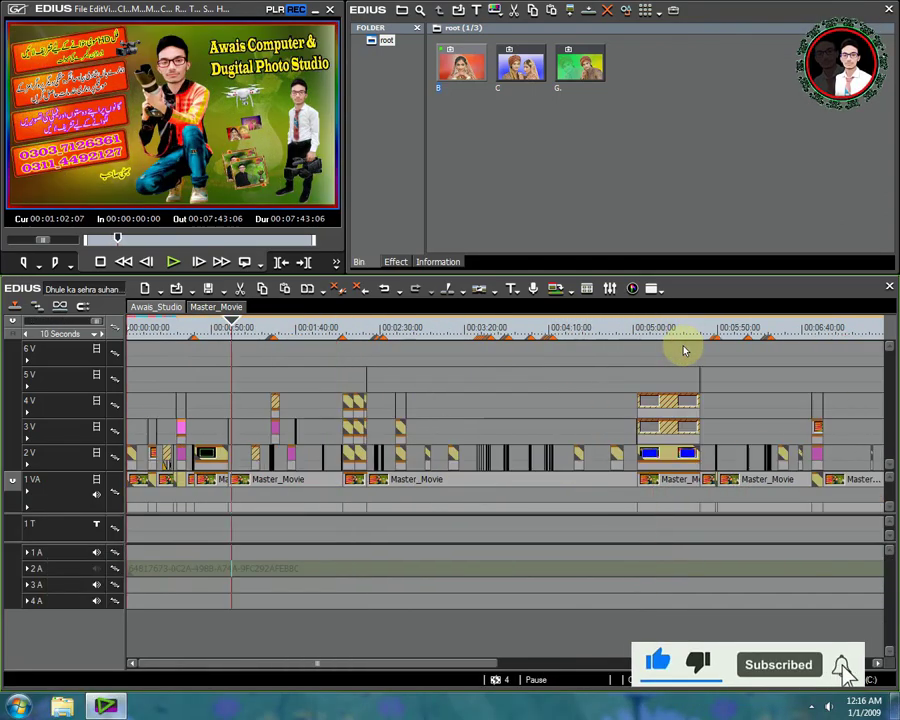
click(249, 333)
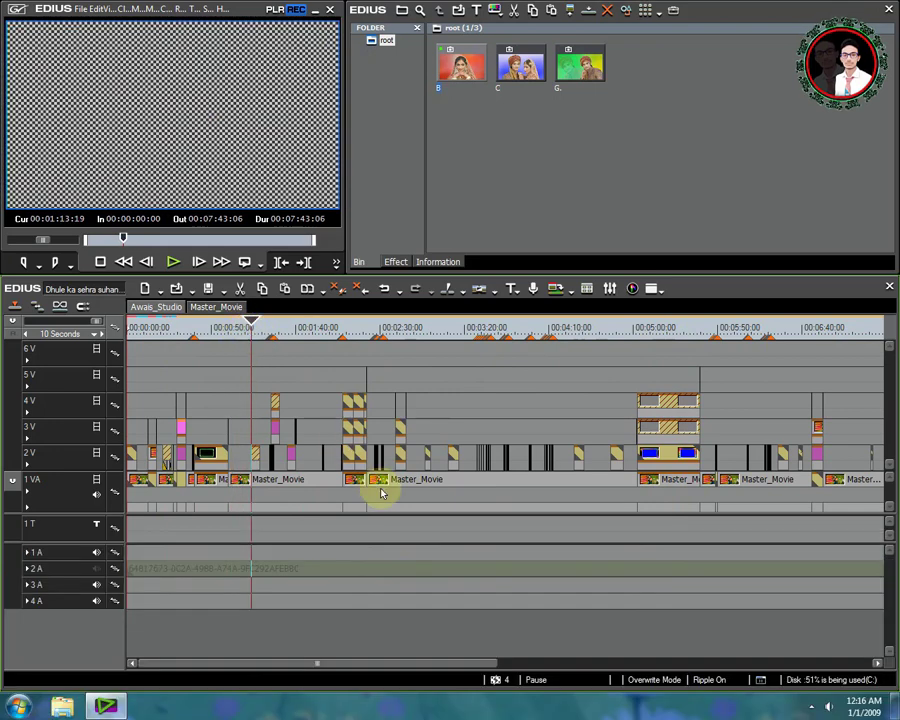
scroll(381, 491, up, 3)
right_click(574, 84)
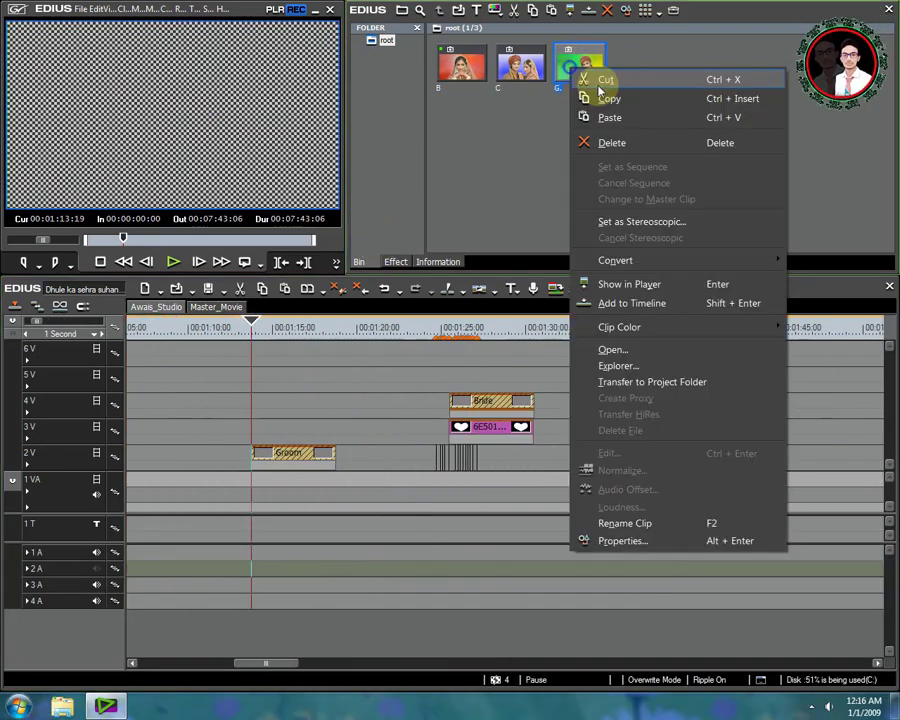
click(605, 97)
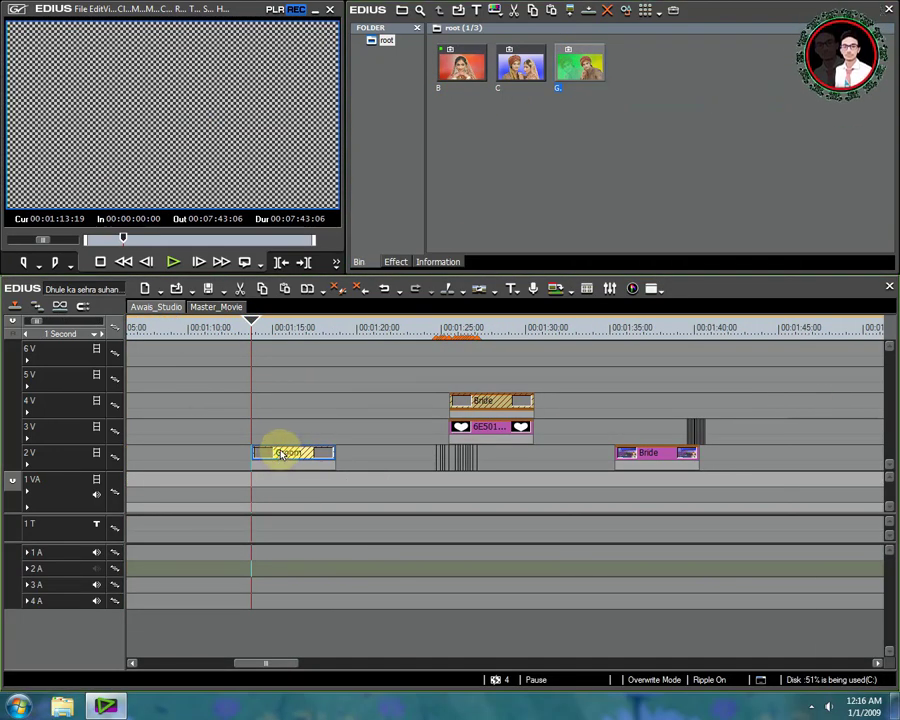
key(ctrl+r)
mouse_move(252, 331)
mouse_down()
mouse_move(317, 329)
mouse_move(255, 336)
mouse_up()
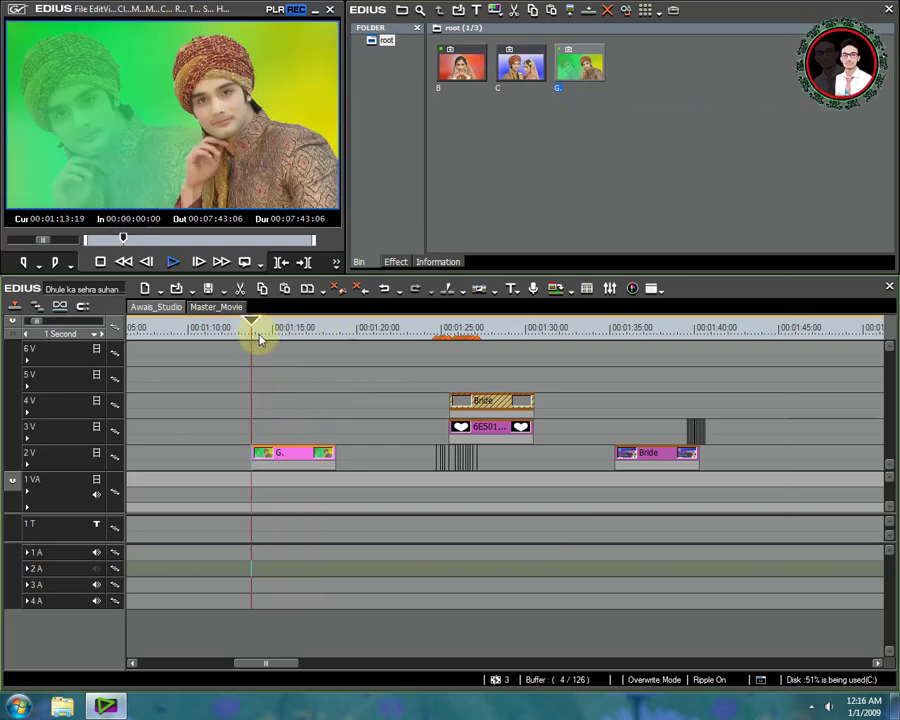
key(space)
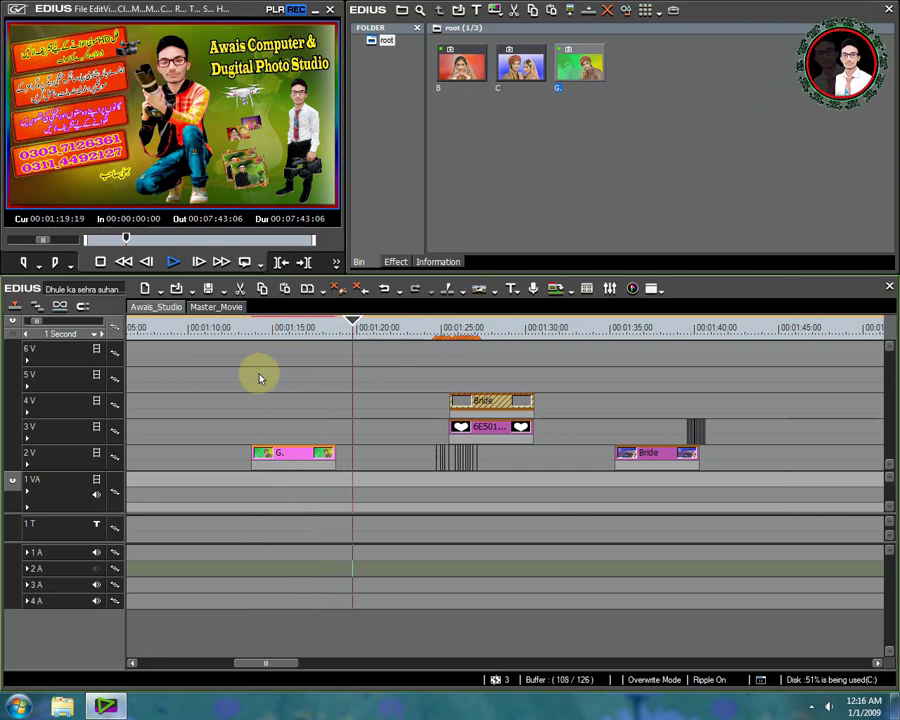
Replace the Bride clip on track 4 V above the heart clip at about 00:01:27 with image B
scroll(420, 360, down, 1)
click(415, 327)
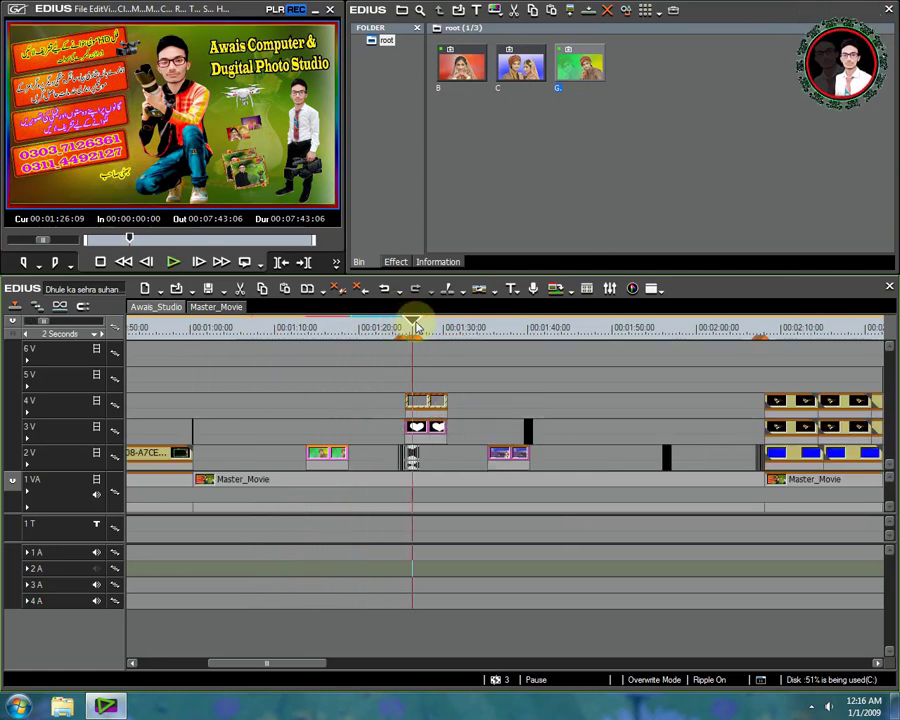
drag(415, 327, 422, 328)
scroll(487, 383, up, 2)
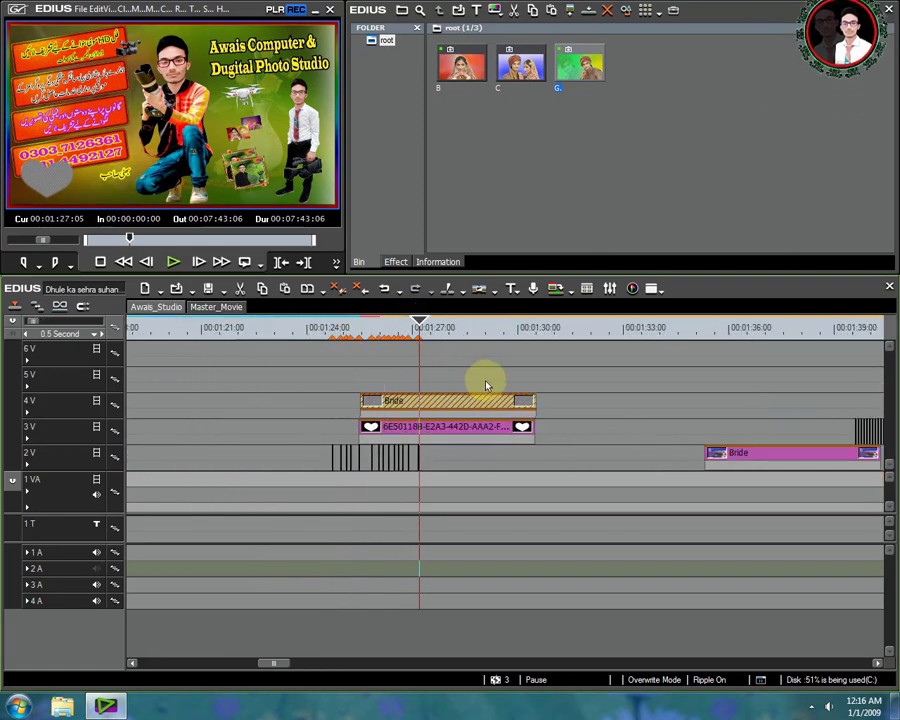
right_click(466, 72)
click(508, 101)
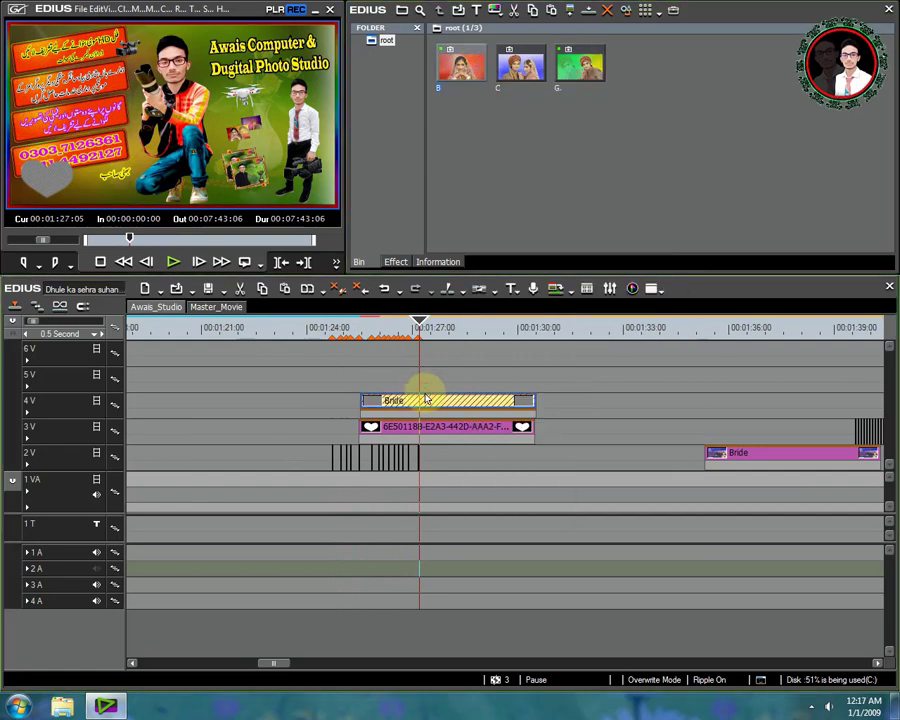
key(ctrl+r)
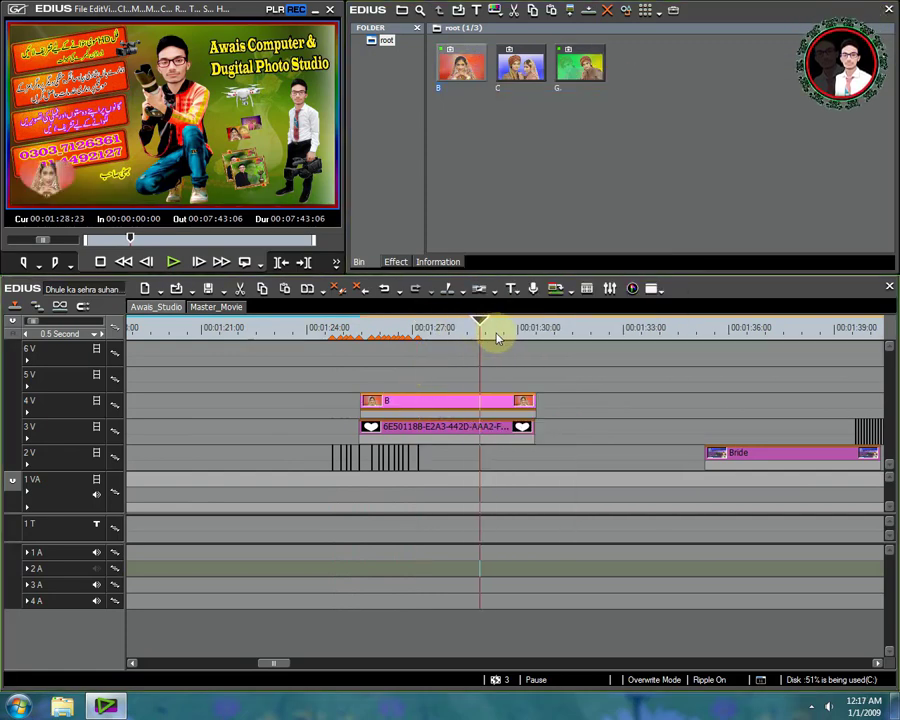
Check the Bride clip on track 2 V at 00:01:36 in full screen, replace it with image B and play it back
drag(540, 343, 743, 350)
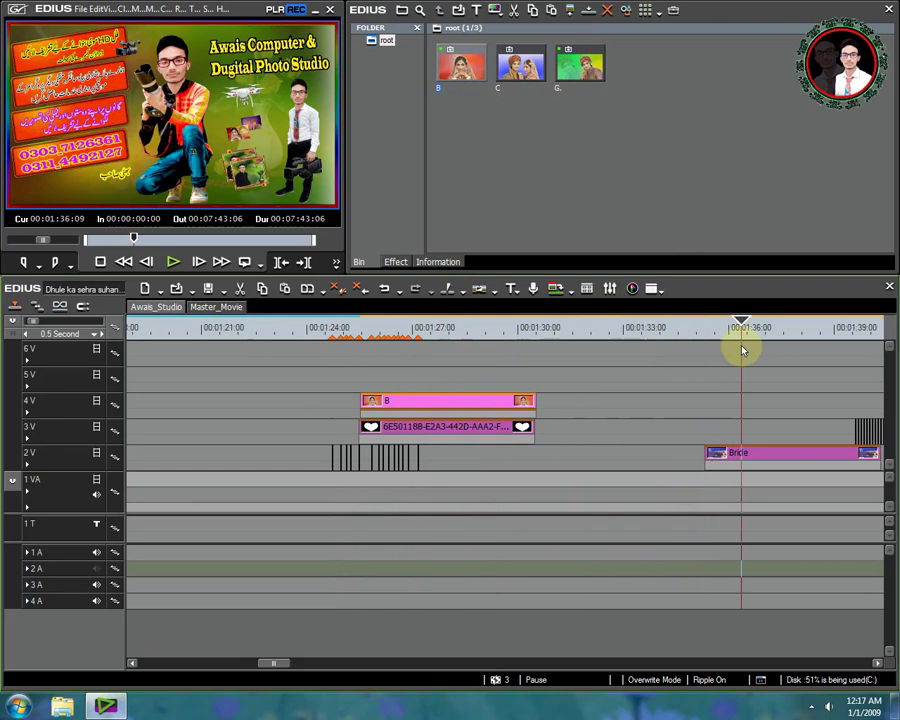
drag(270, 665, 288, 663)
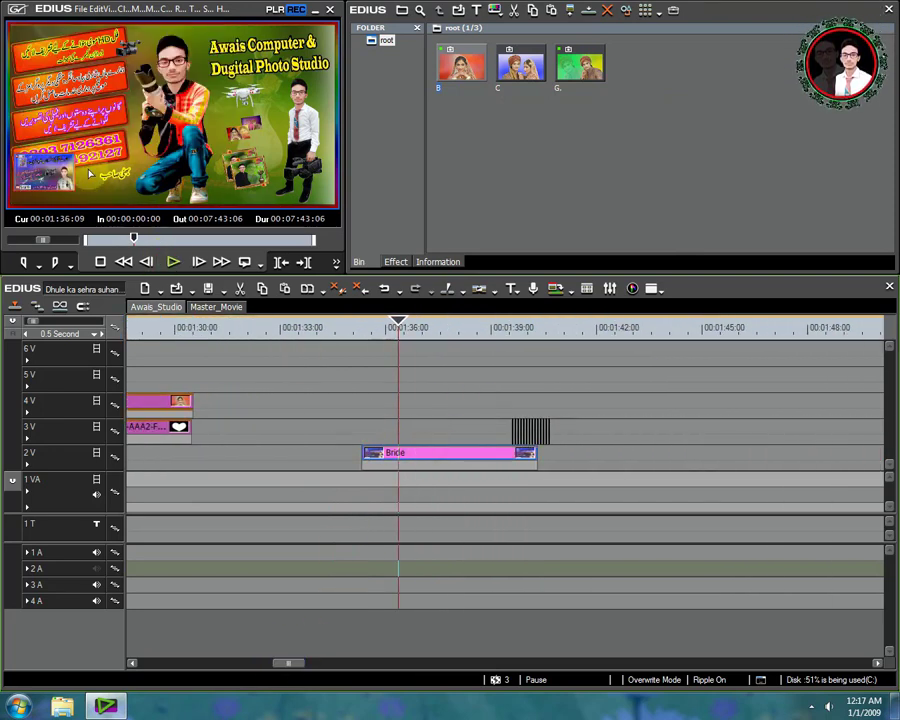
key(ctrl+F11)
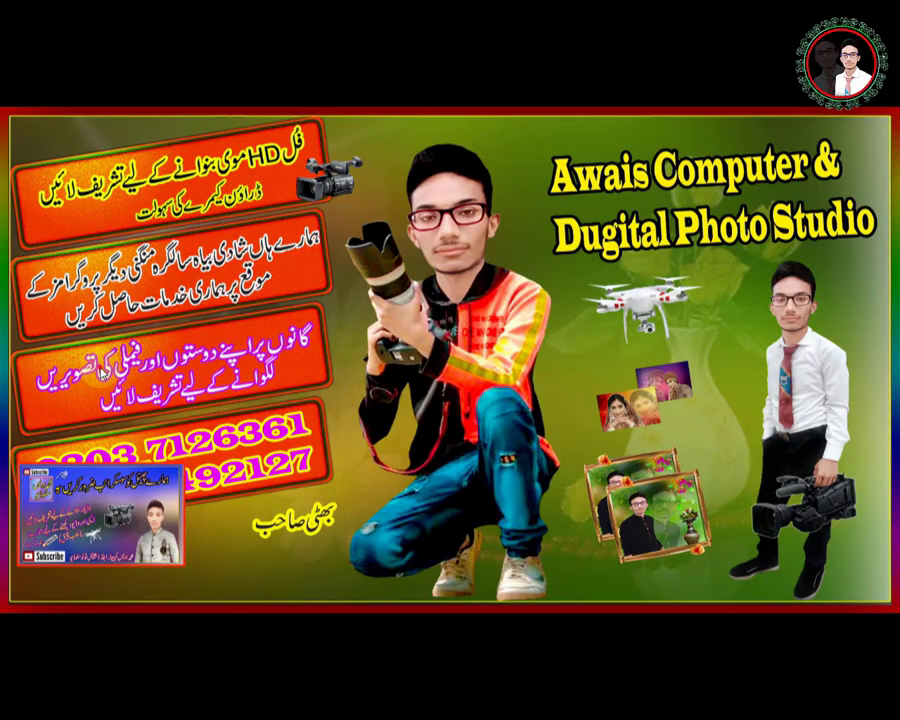
key(Escape)
click(502, 155)
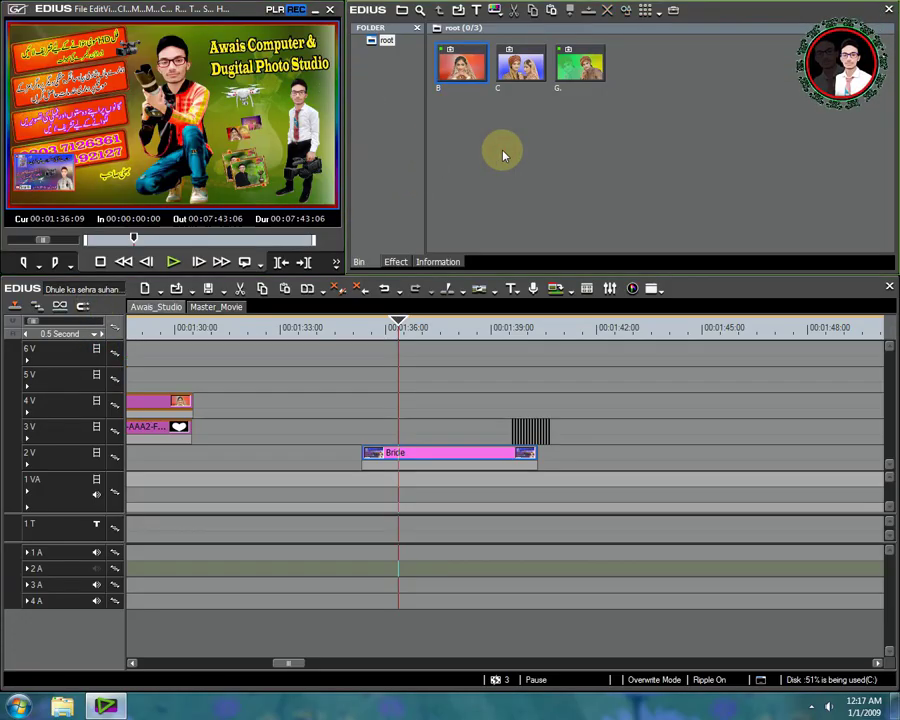
right_click(463, 63)
click(496, 95)
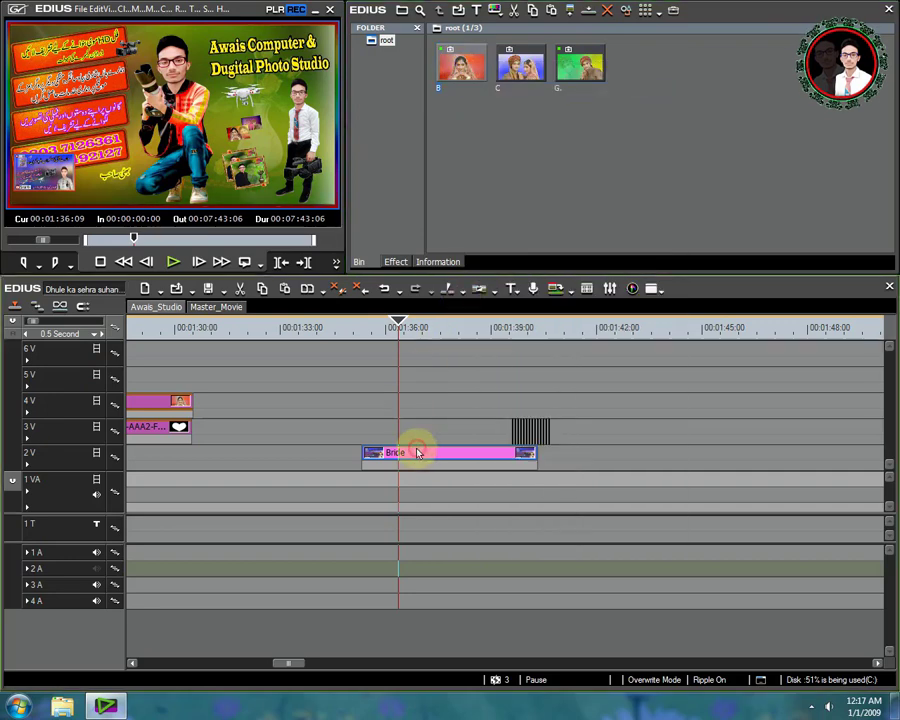
key(ctrl+r)
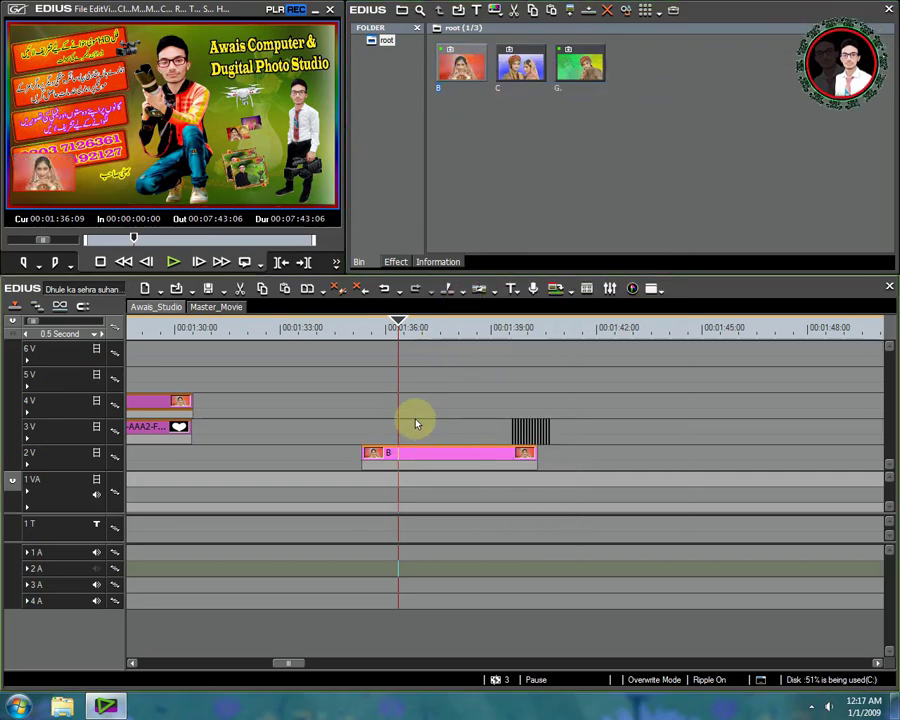
key(space)
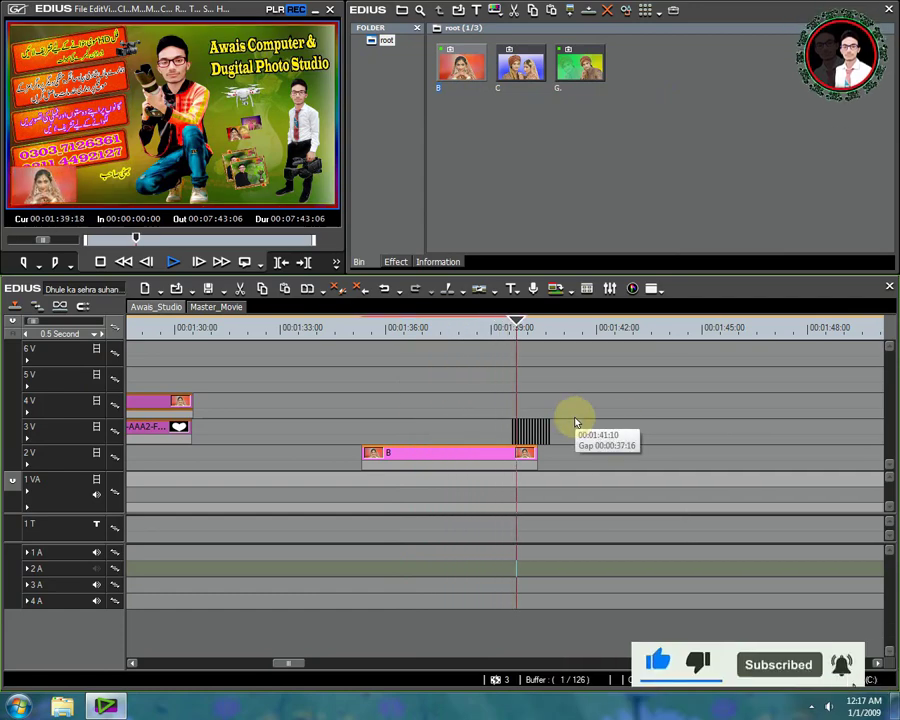
Replace the two Bride clips on tracks 3 V and 4 V at about 00:05:18 with image B
scroll(610, 416, down, 3)
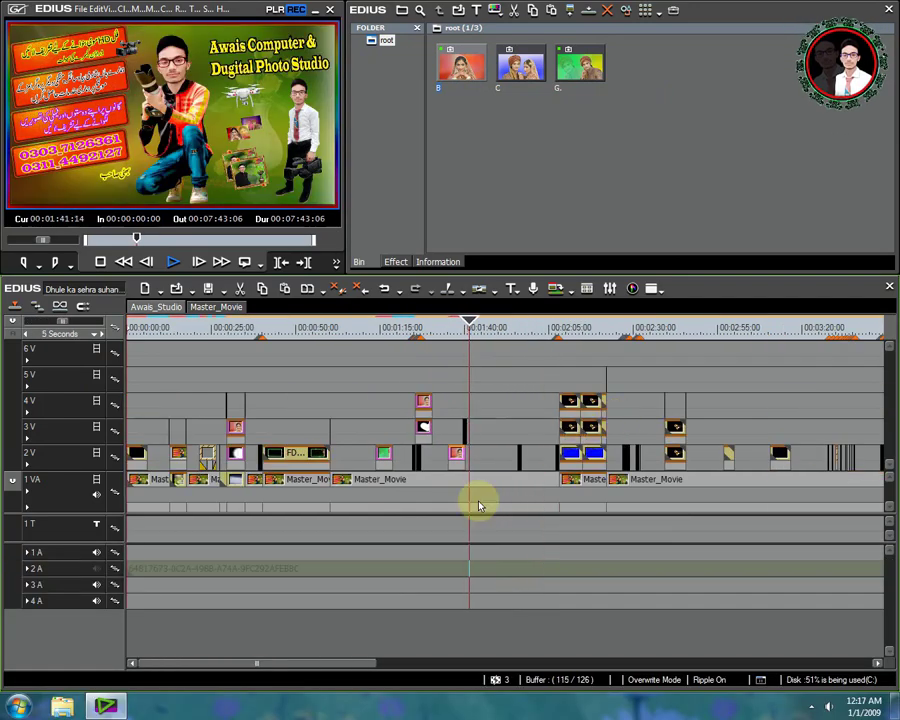
drag(291, 662, 335, 620)
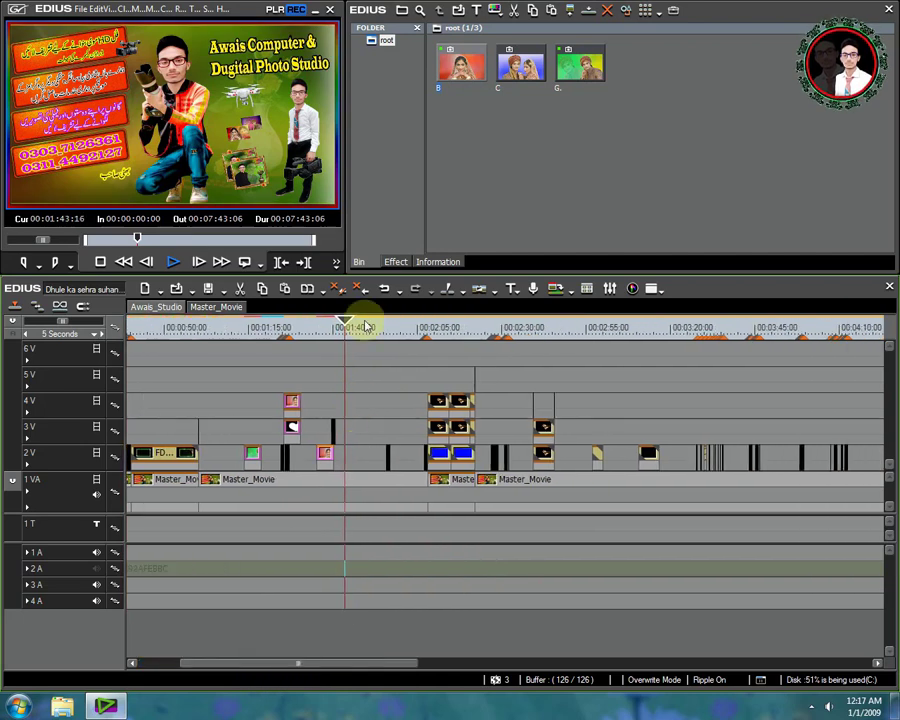
drag(422, 338, 604, 351)
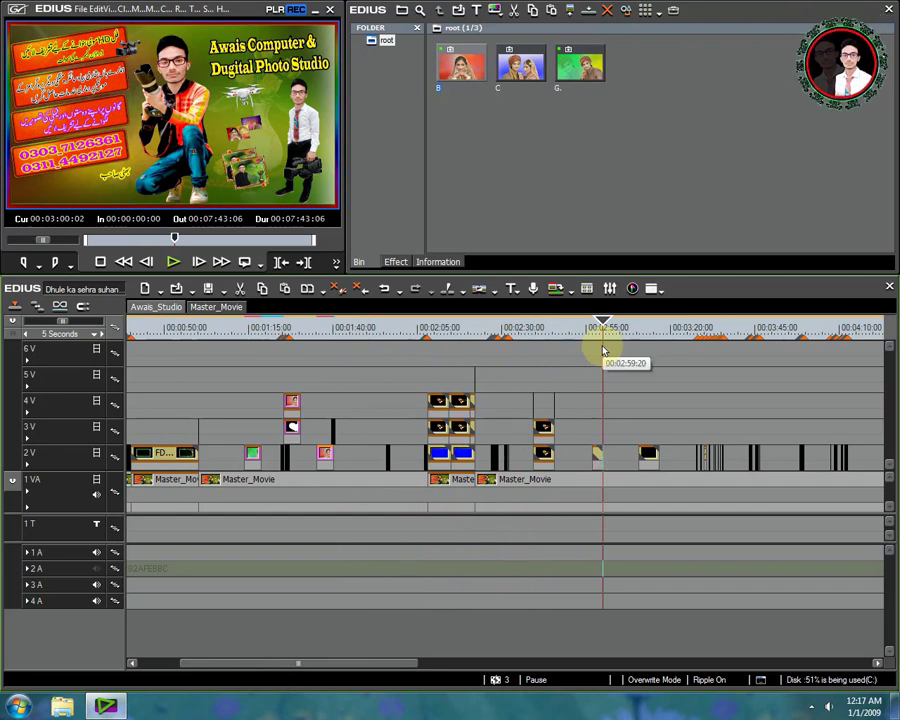
scroll(599, 432, down, 1)
drag(298, 662, 351, 663)
drag(400, 335, 580, 326)
scroll(587, 375, up, 2)
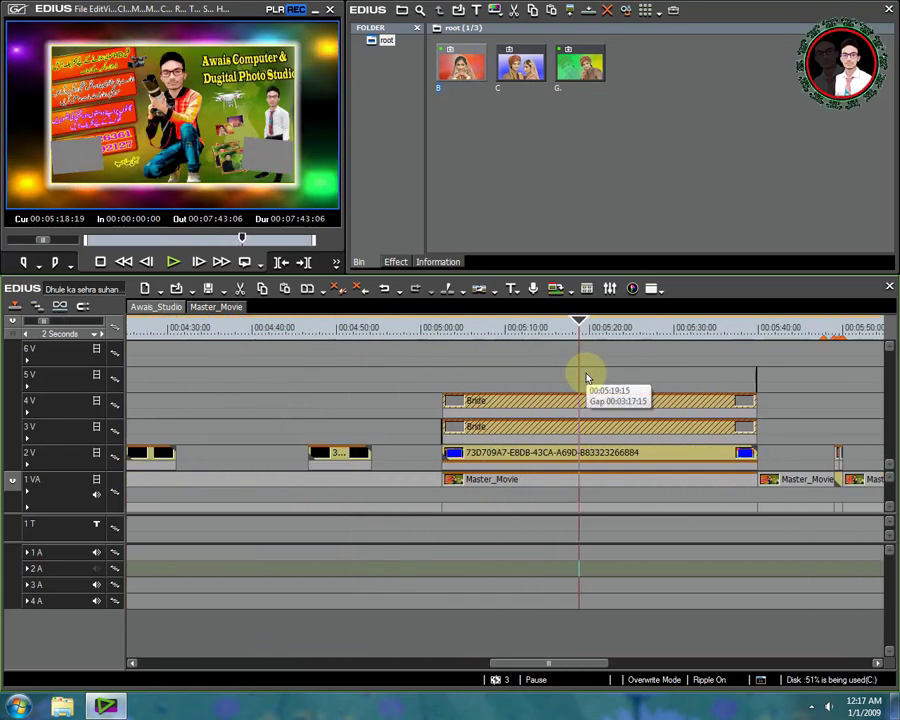
right_click(477, 66)
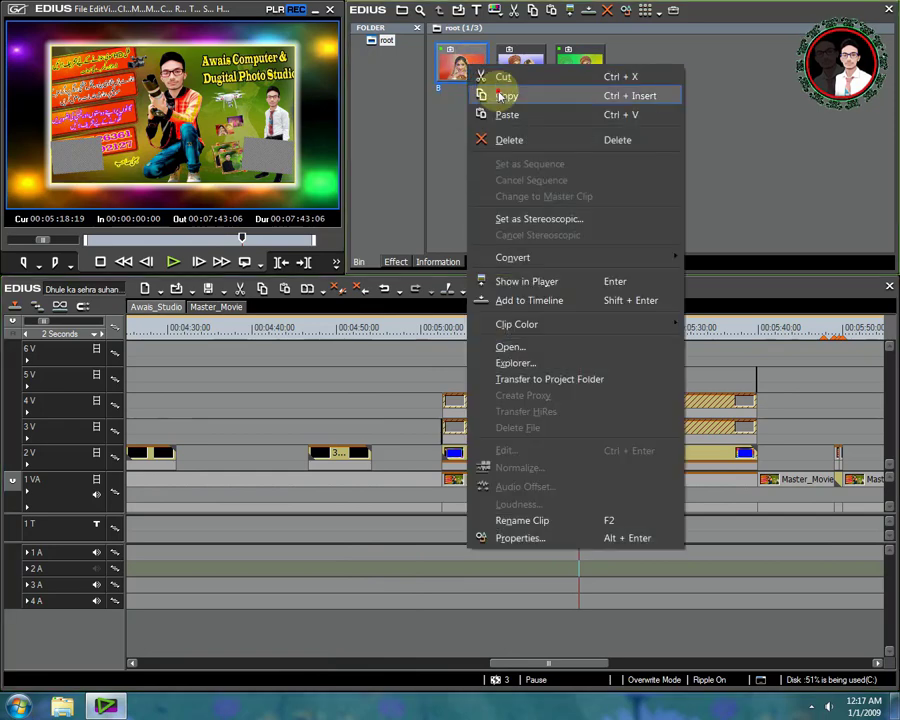
click(500, 92)
click(583, 430)
key(shift+r)
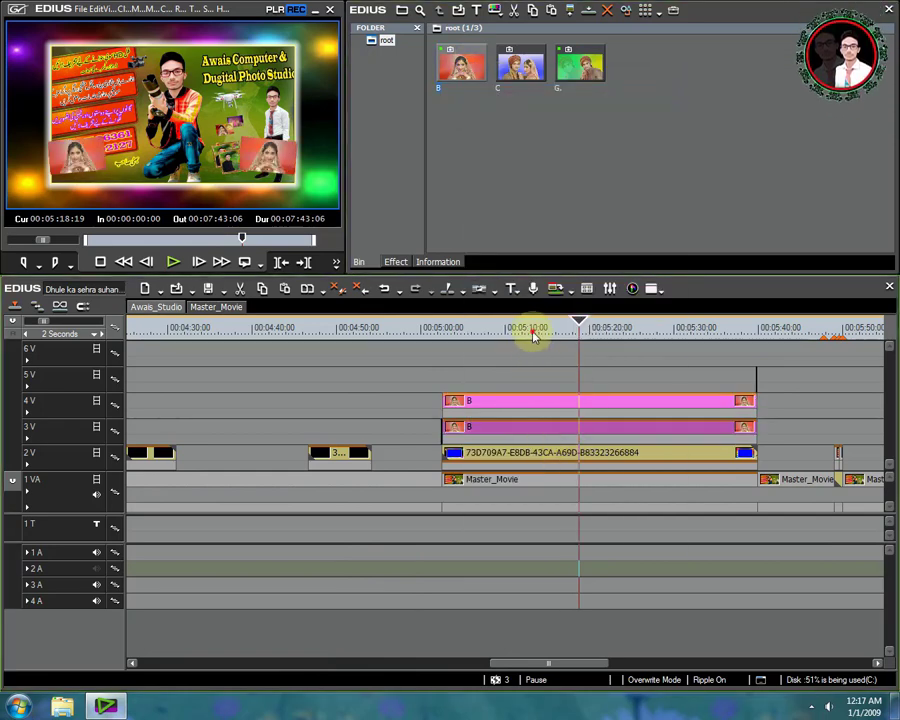
Review the sequence after the replaced clips and play the pink-background section from about 00:06:49
drag(528, 331, 775, 340)
key(minus)
key(minus)
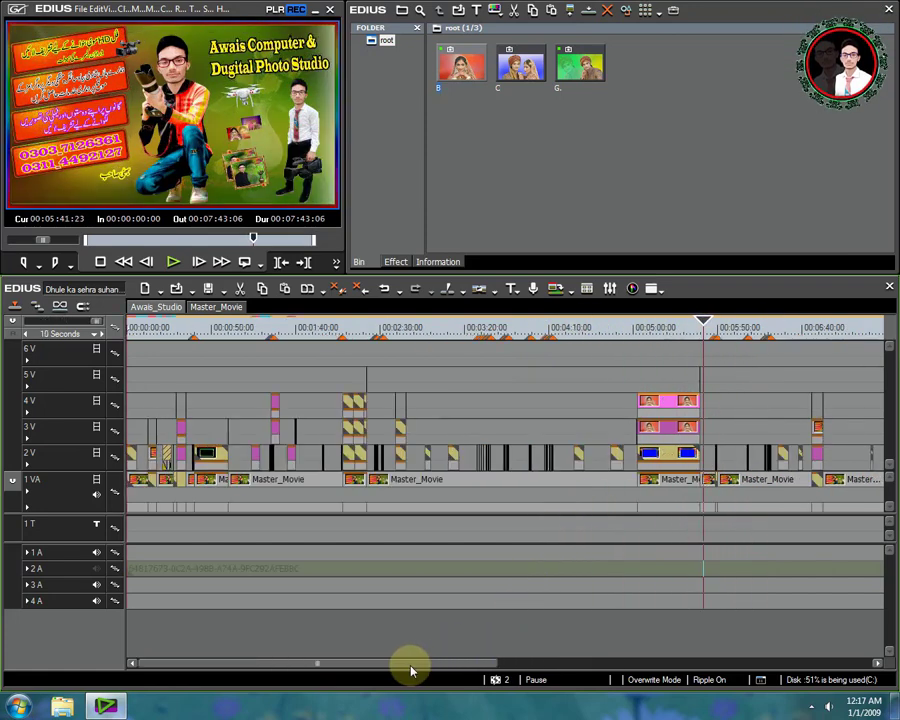
drag(410, 666, 532, 630)
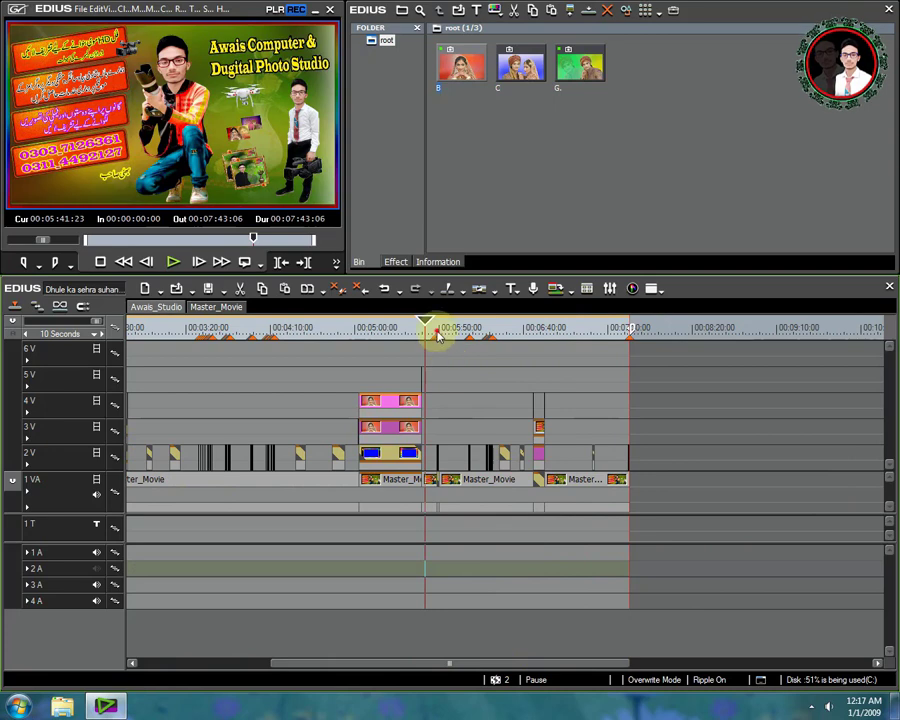
drag(437, 335, 500, 341)
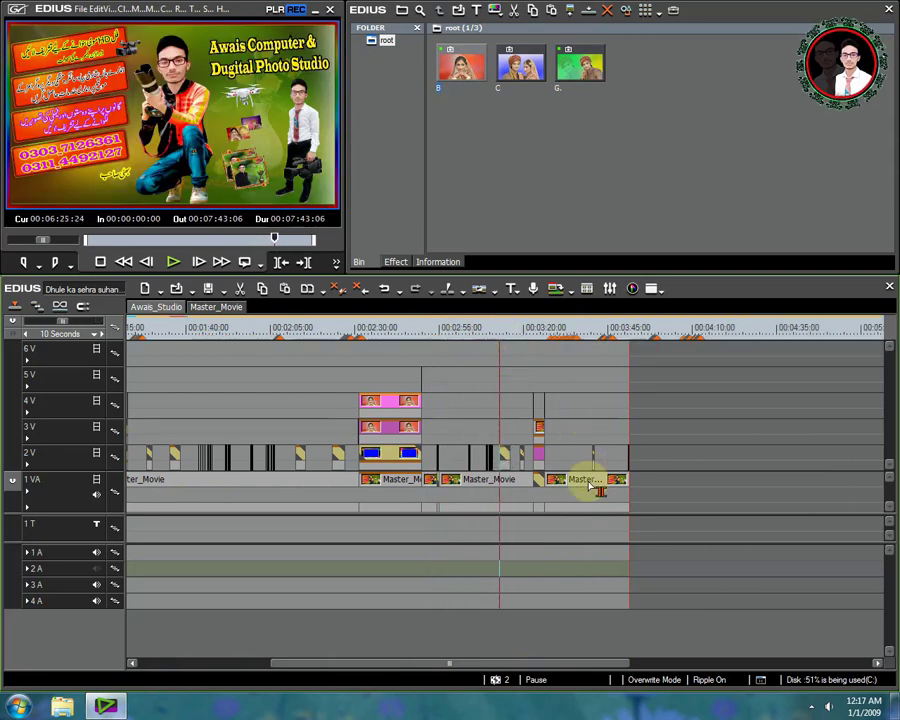
scroll(585, 482, up, 1)
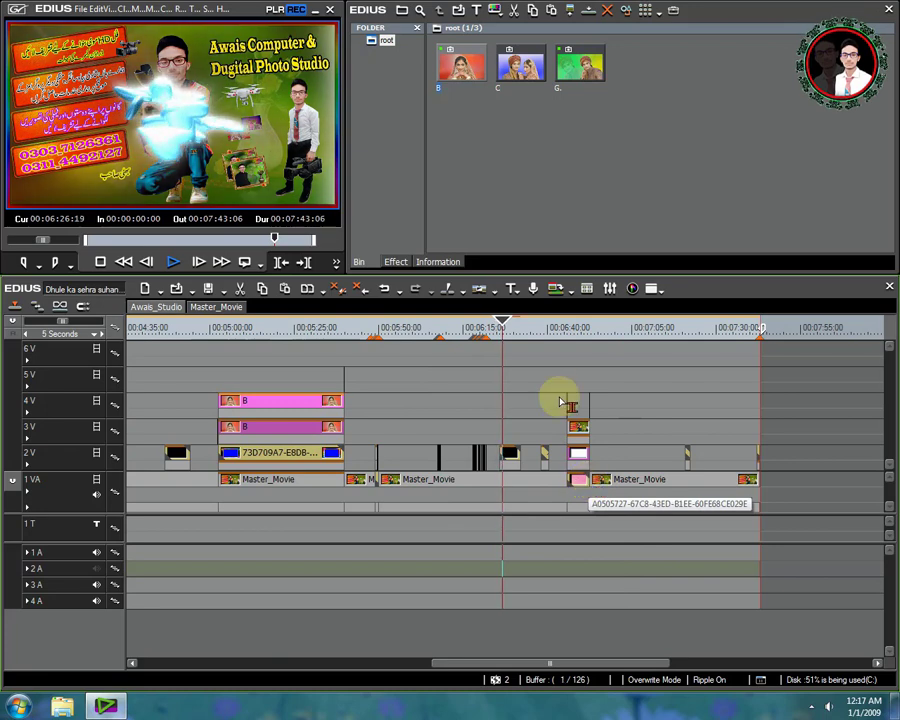
click(569, 336)
click(578, 337)
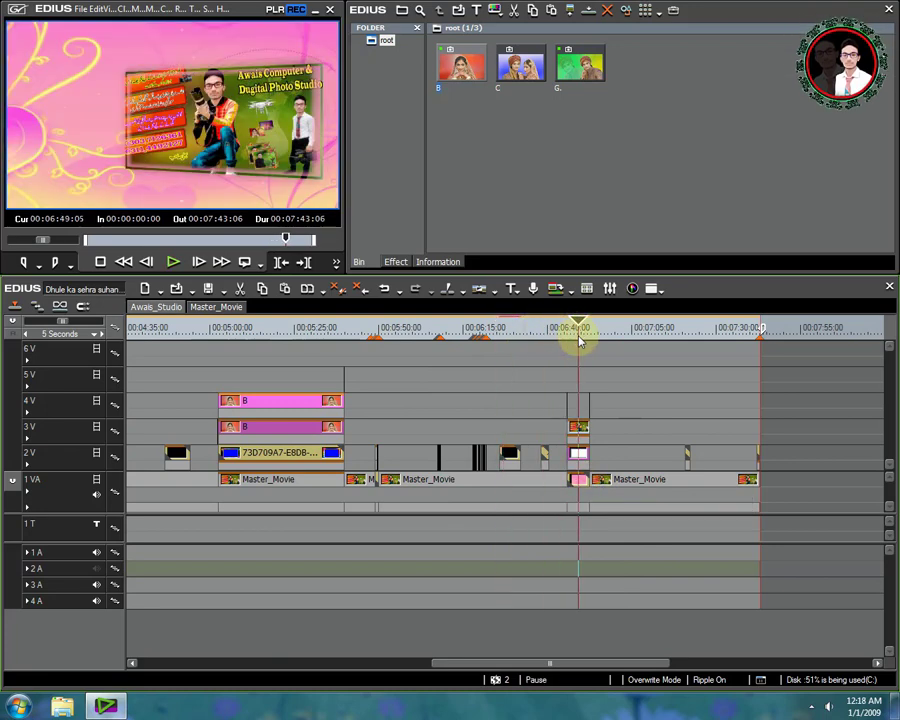
key(space)
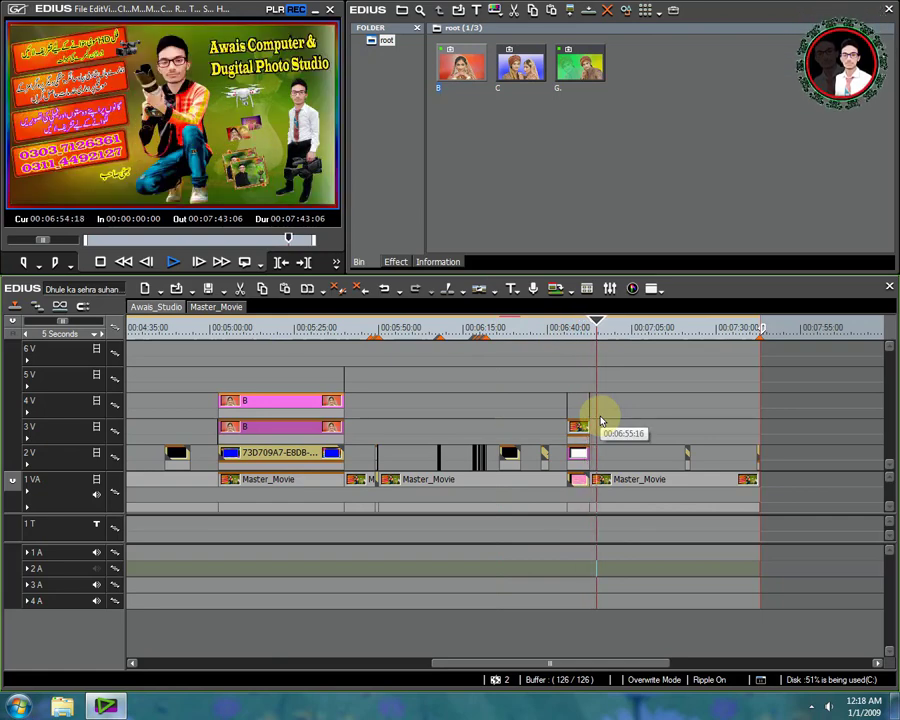
Play the closing section from about 00:07:20 and fit the whole sequence in the timeline
drag(632, 330, 684, 346)
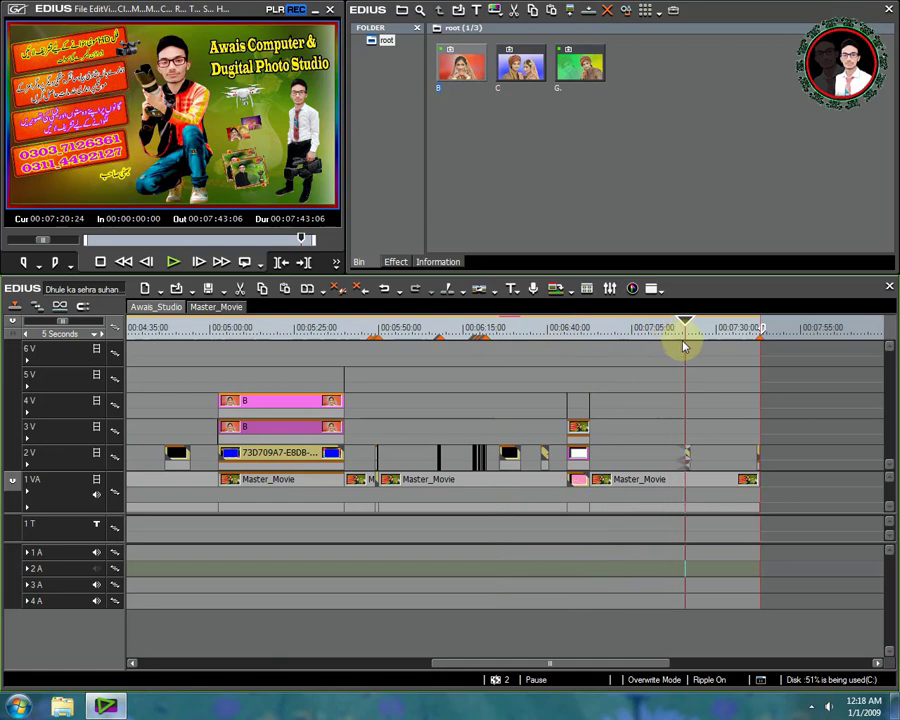
key(space)
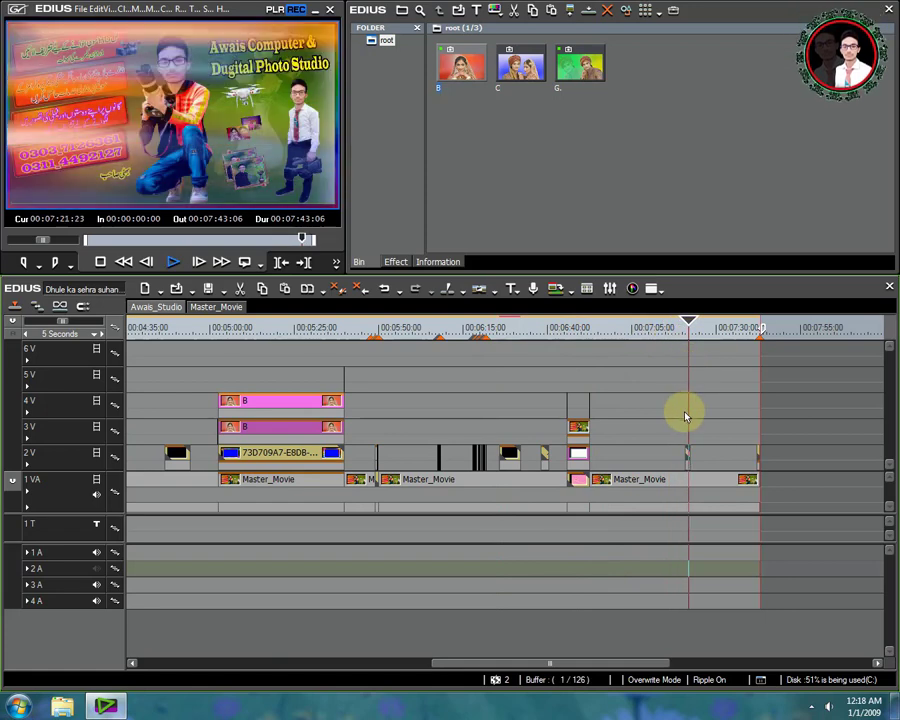
key(ctrl+0)
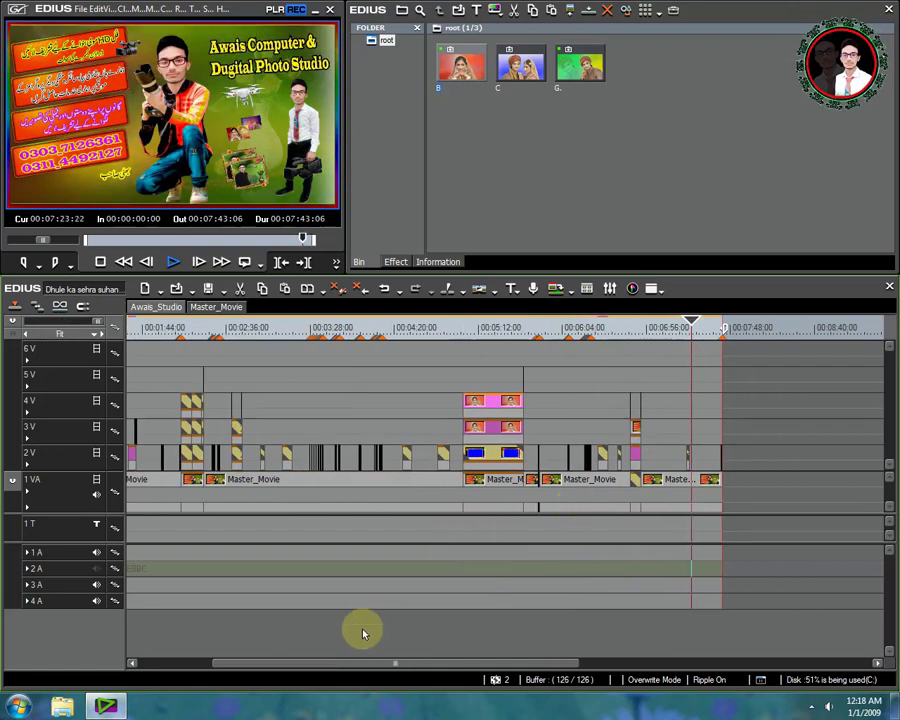
drag(335, 662, 234, 673)
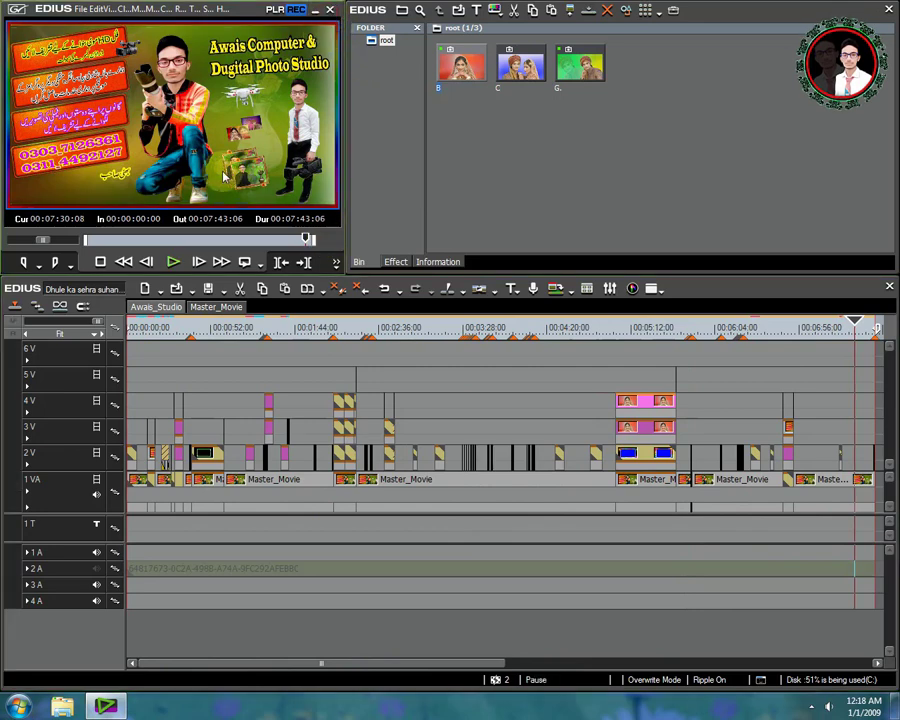
Exit EDIUS and refresh the Windows desktop
key(alt+F4)
key(Return)
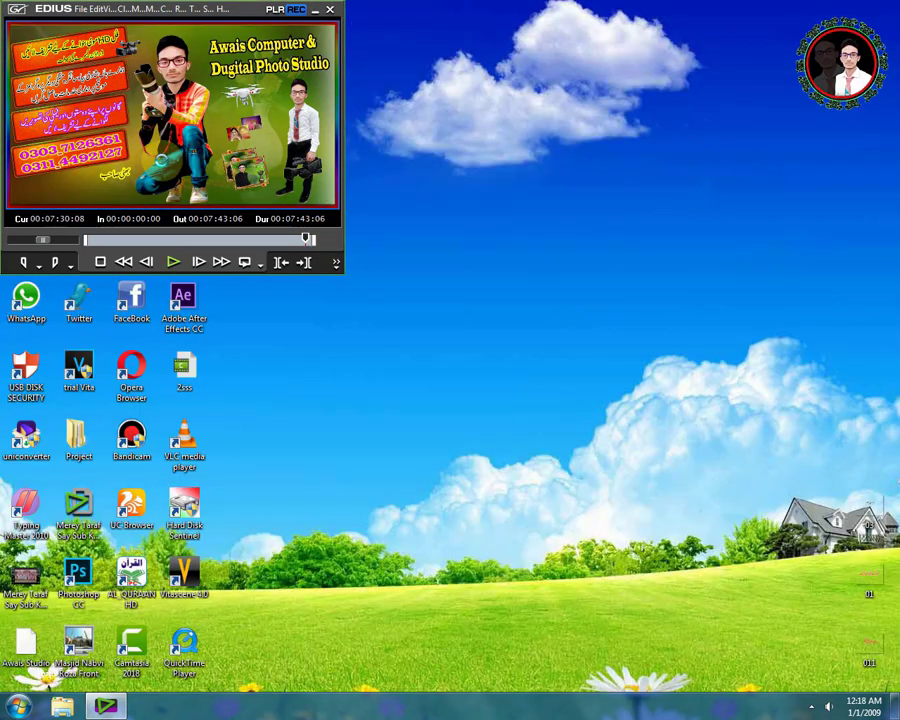
right_click(501, 325)
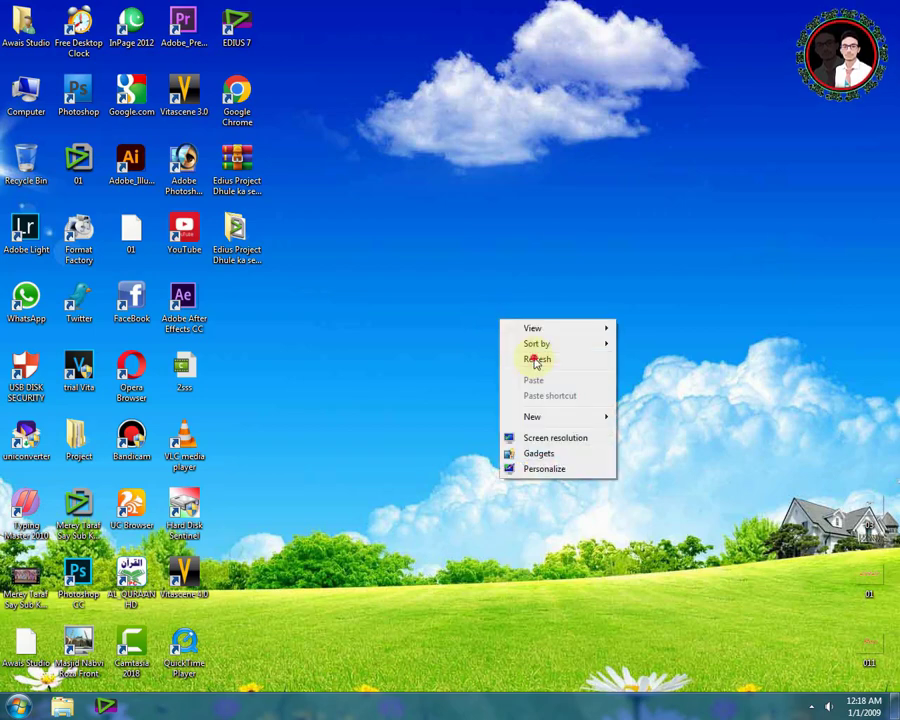
click(535, 359)
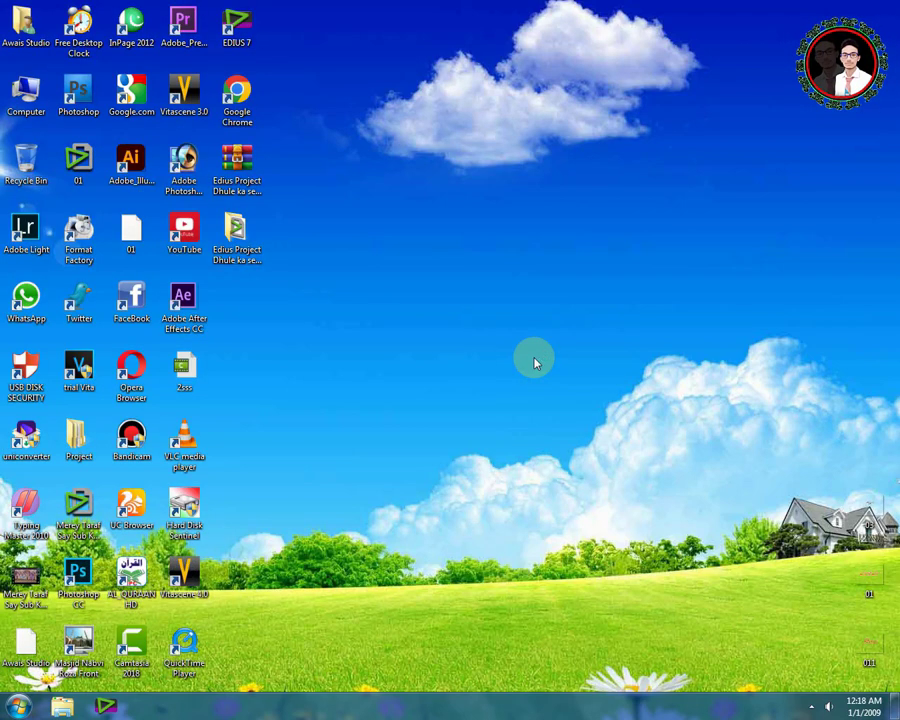